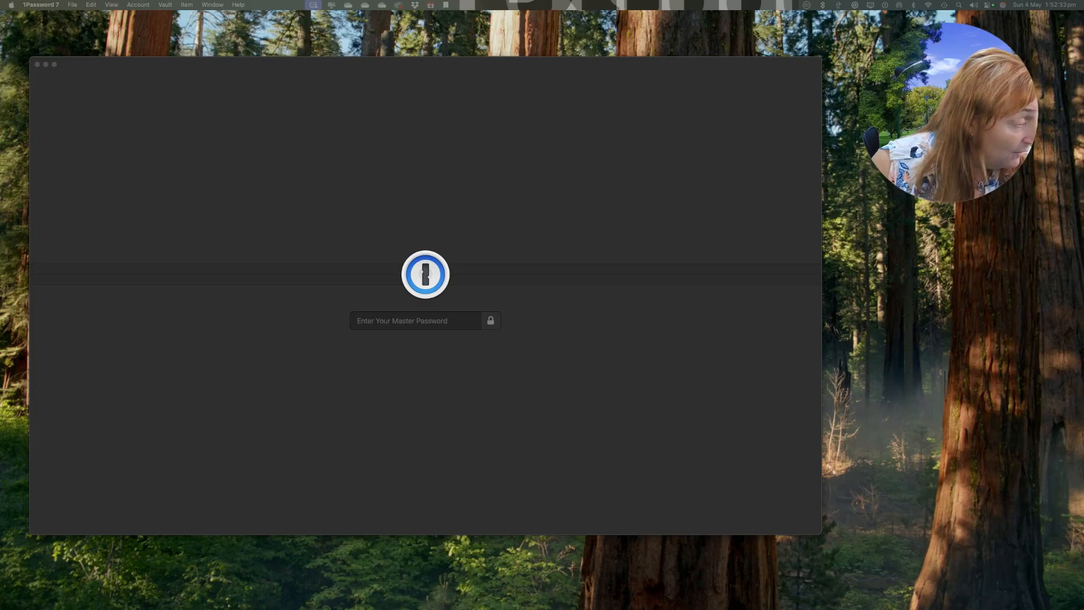
# Unlock 1Password 7 by entering the master password.
pyautogui.click(380, 321)
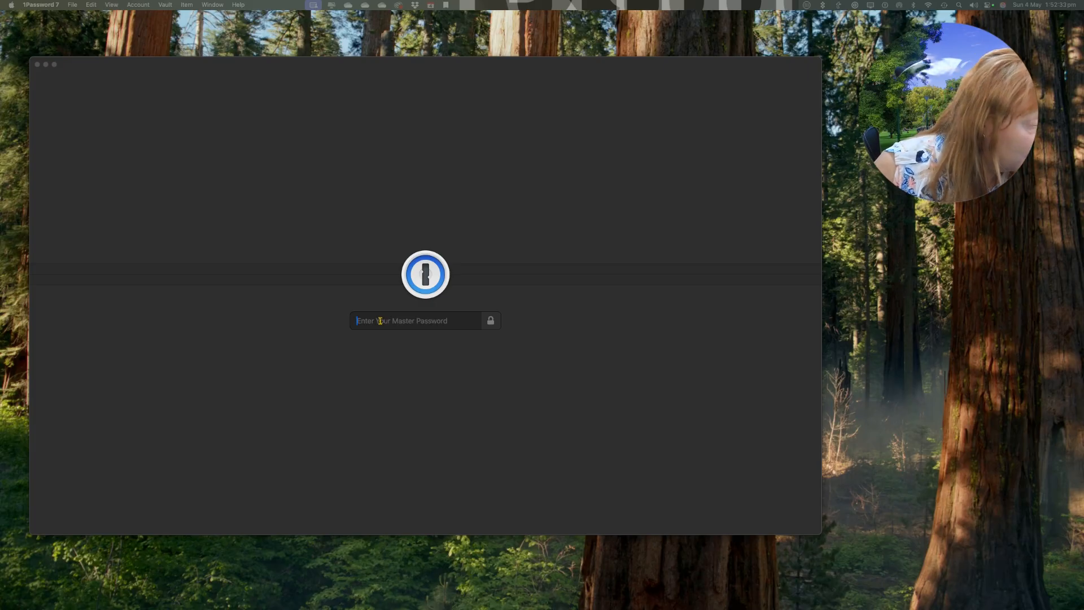
pyautogui.write('••••••••')
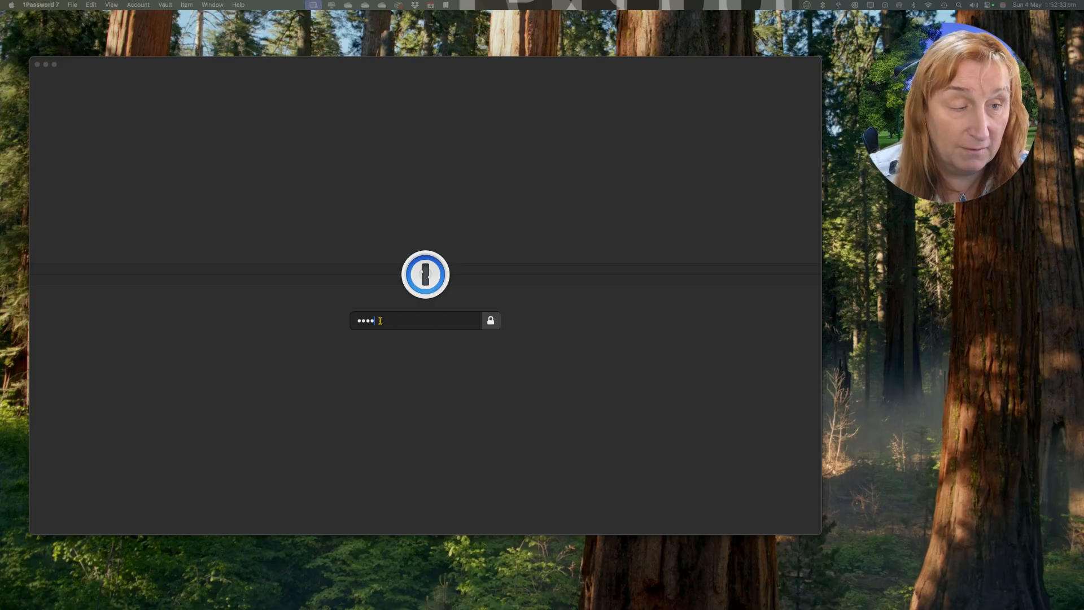
pyautogui.write('•••••')
pyautogui.press('Return')
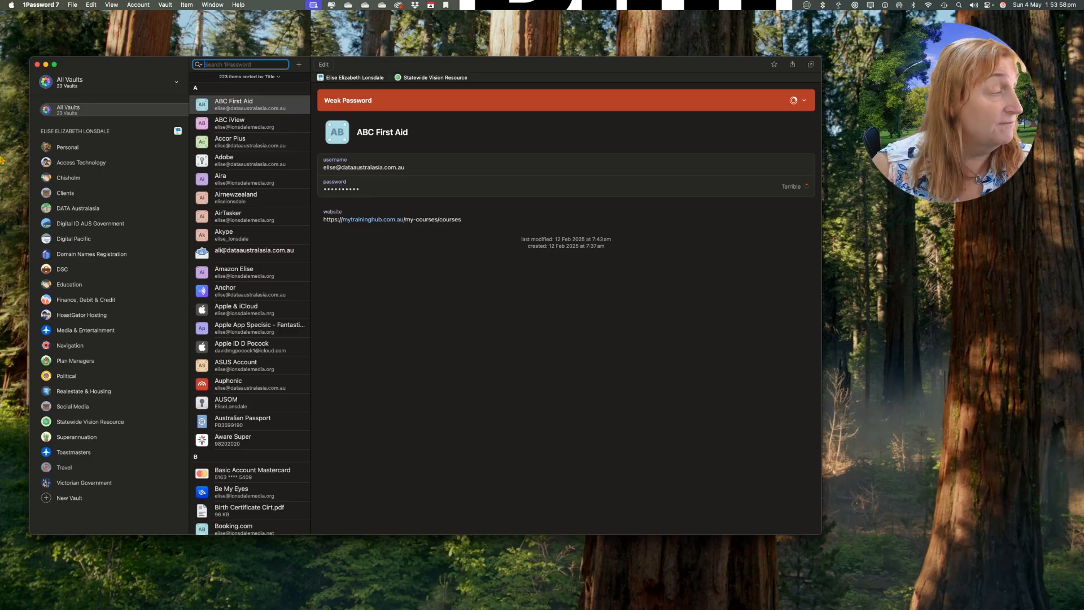
# Open Chisholm Website Logon in the Chisholm vault and show the options for website 2.
pyautogui.click(83, 179)
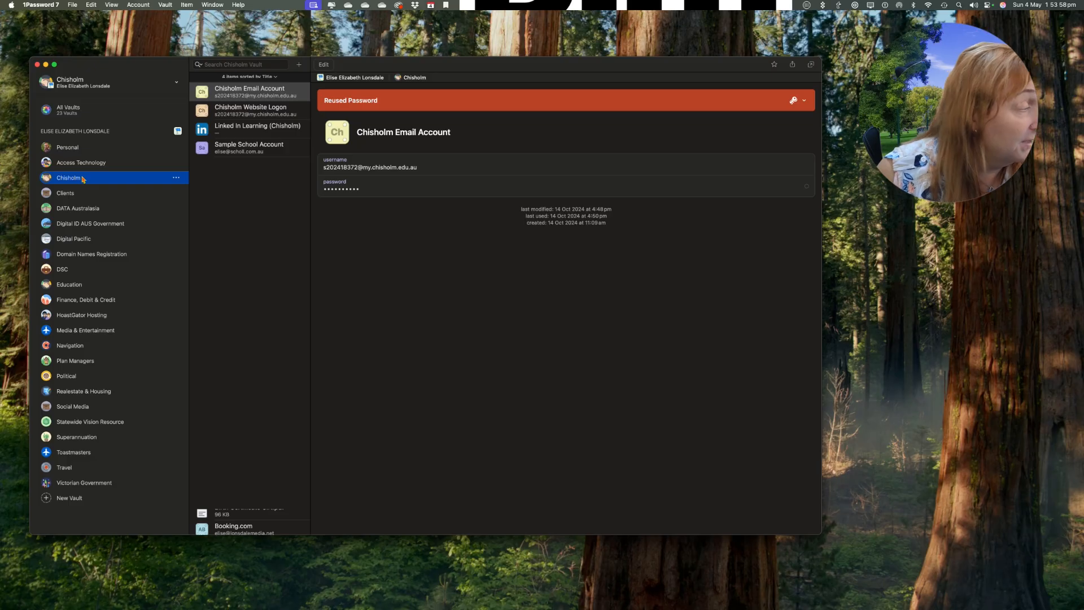
pyautogui.click(224, 113)
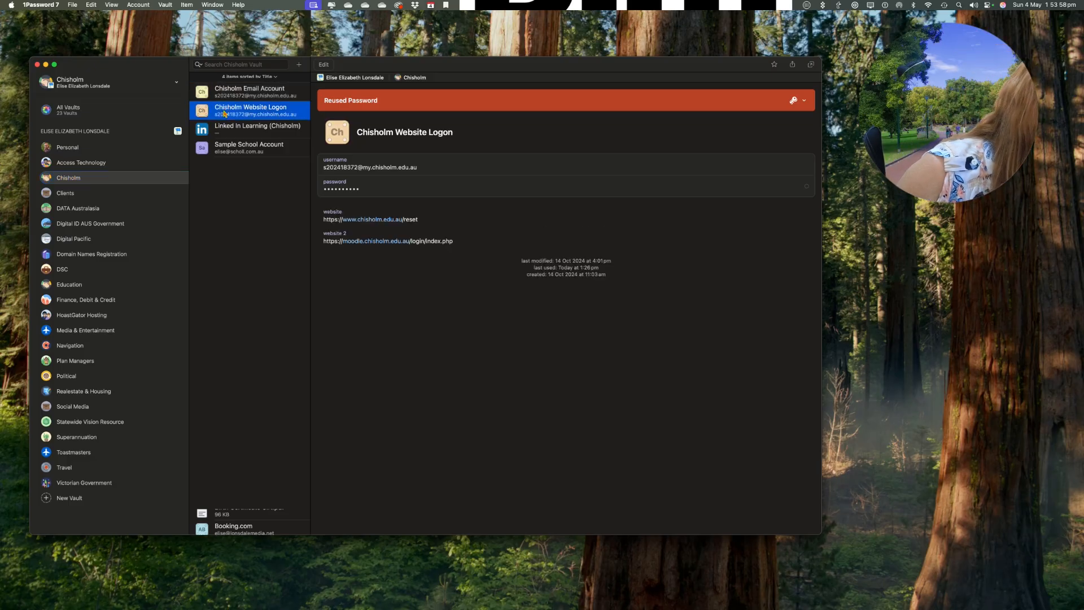
pyautogui.moveTo(338, 165)
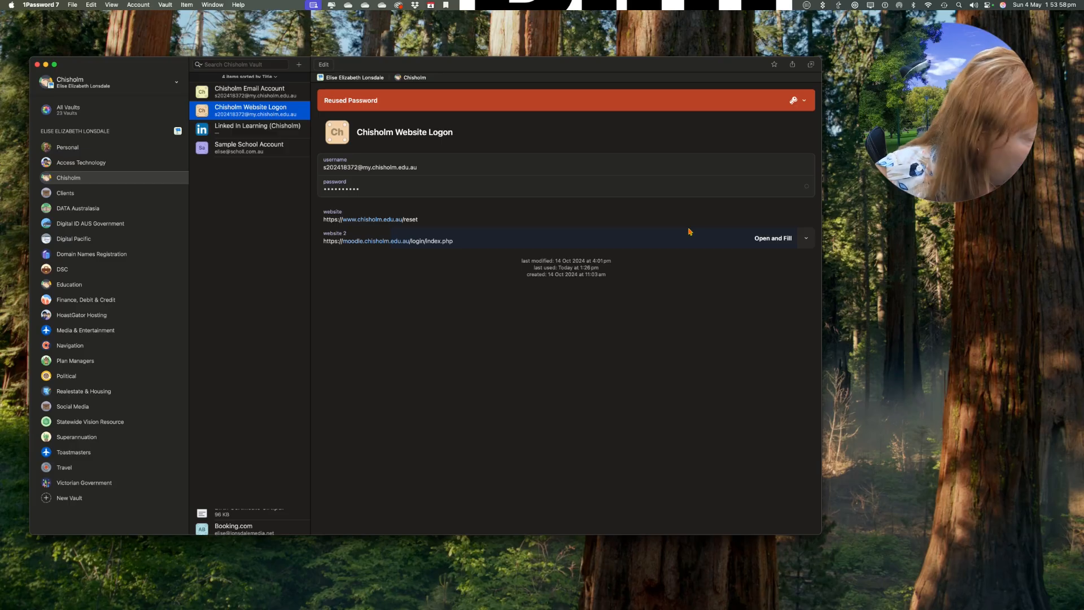
pyautogui.click(807, 239)
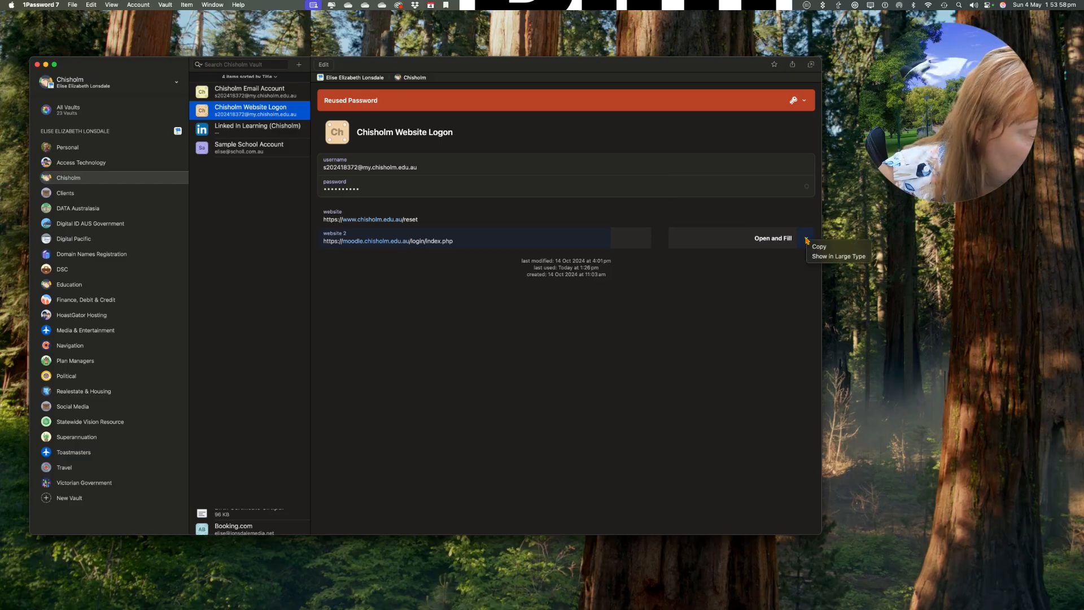
# Copy the Moodle login address, load it in Safari and sign in with the Chisholm account.
pyautogui.click(813, 247)
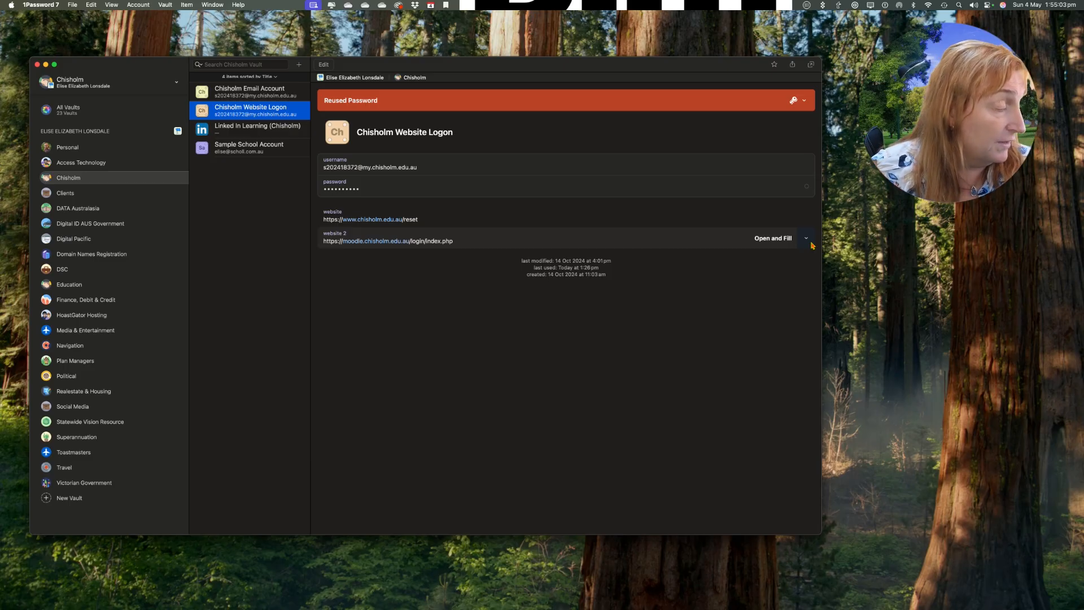
pyautogui.press('Down')
pyautogui.press('Down')
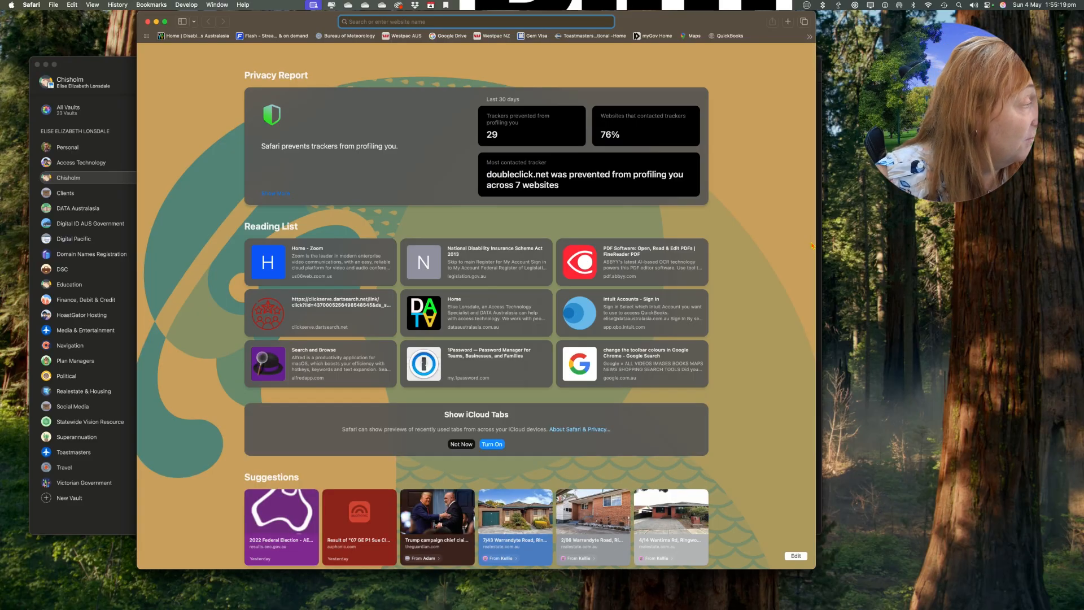
pyautogui.press('super+v')
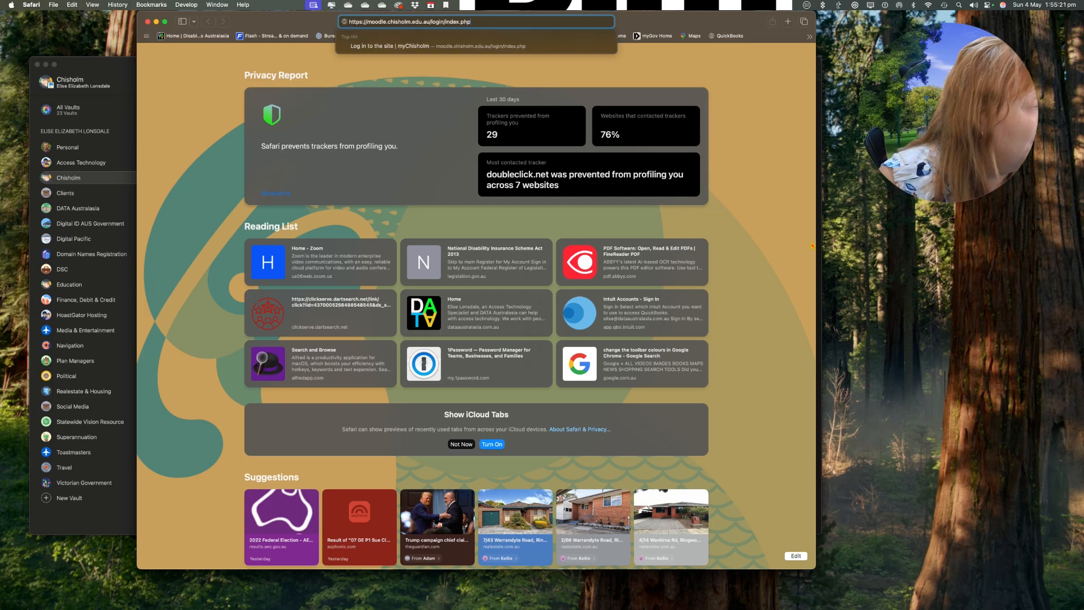
pyautogui.press('Return')
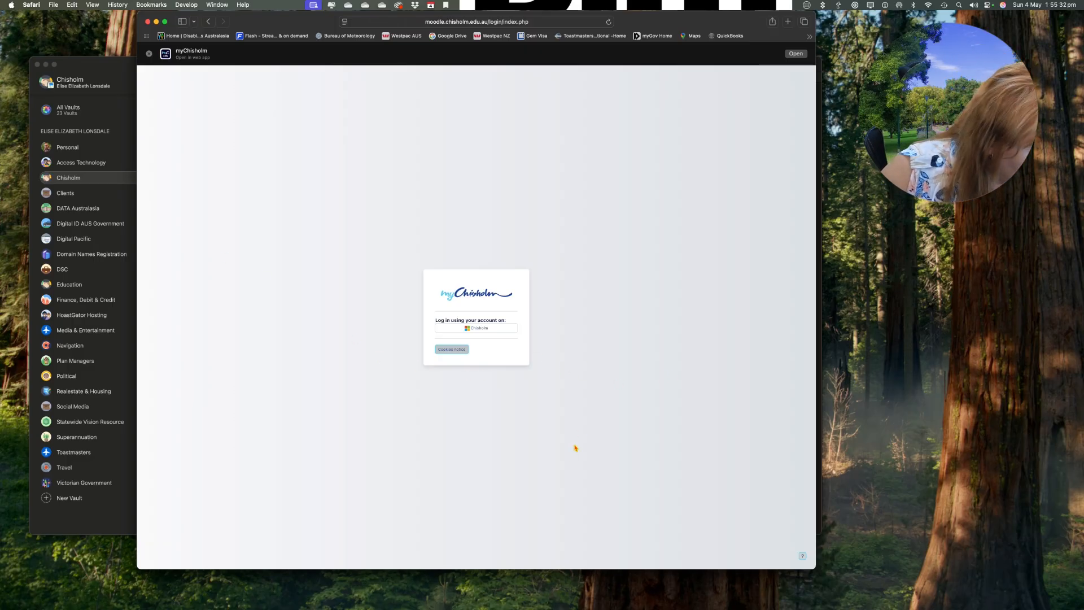
pyautogui.click(471, 331)
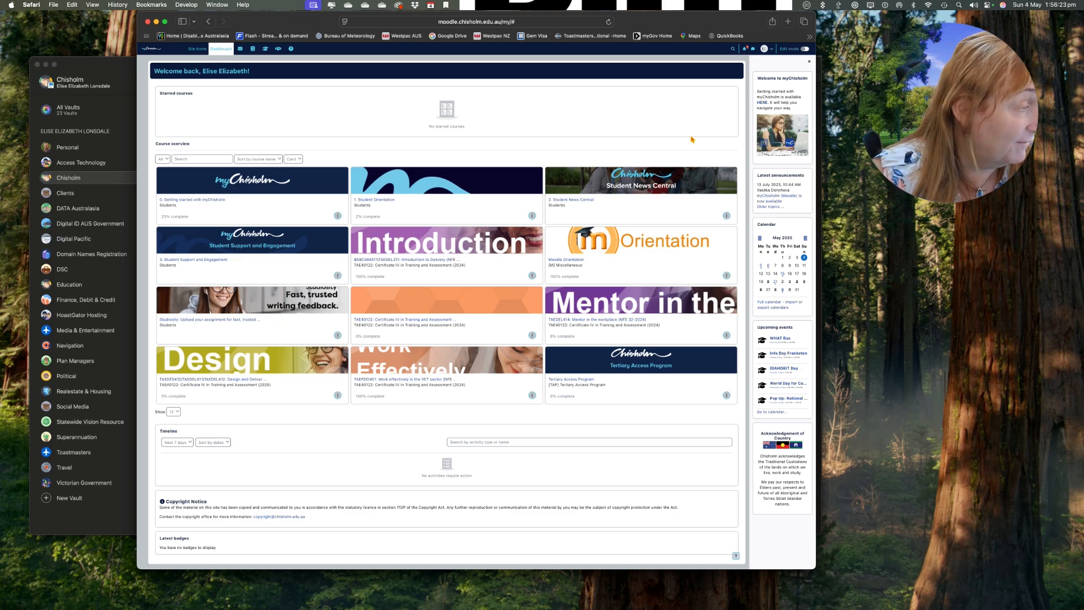
pyautogui.press('super+Tab')
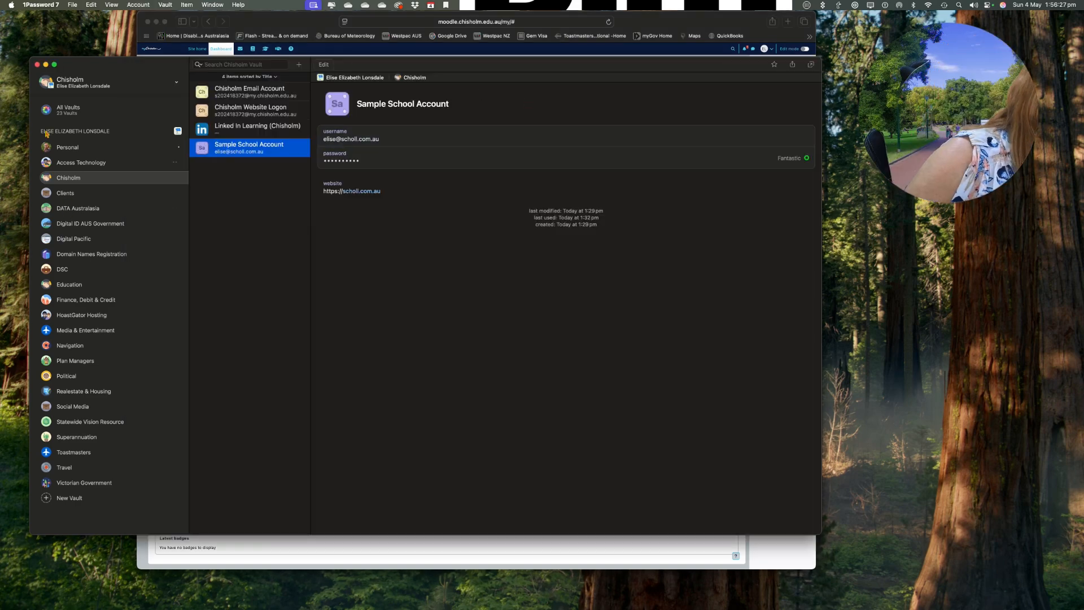
# Search all vaults for '9 now' and open the 9 Now login item.
pyautogui.click(58, 110)
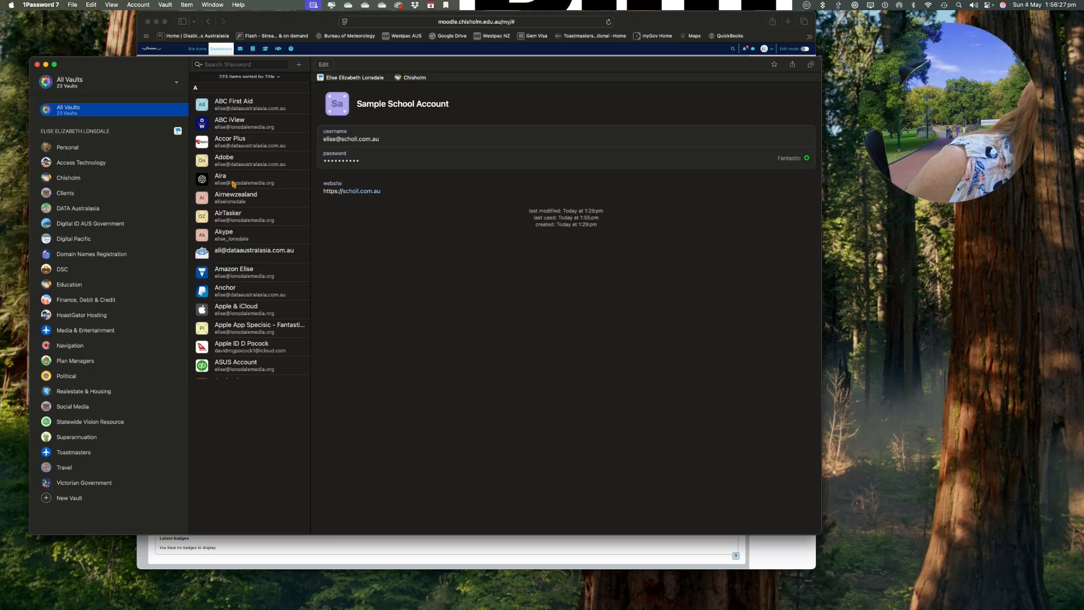
pyautogui.click(225, 64)
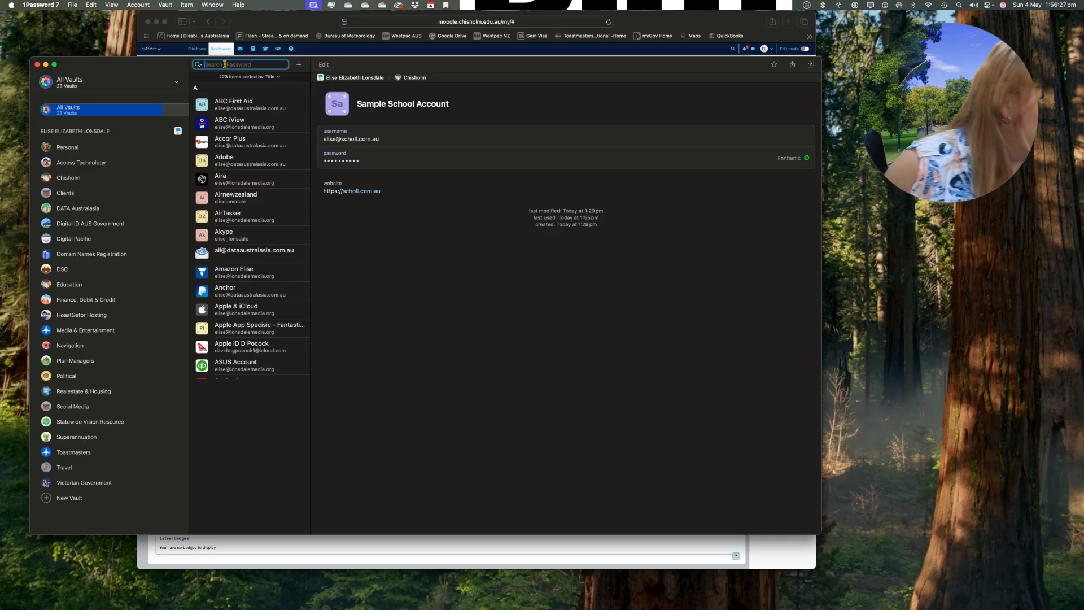
pyautogui.write('9 now')
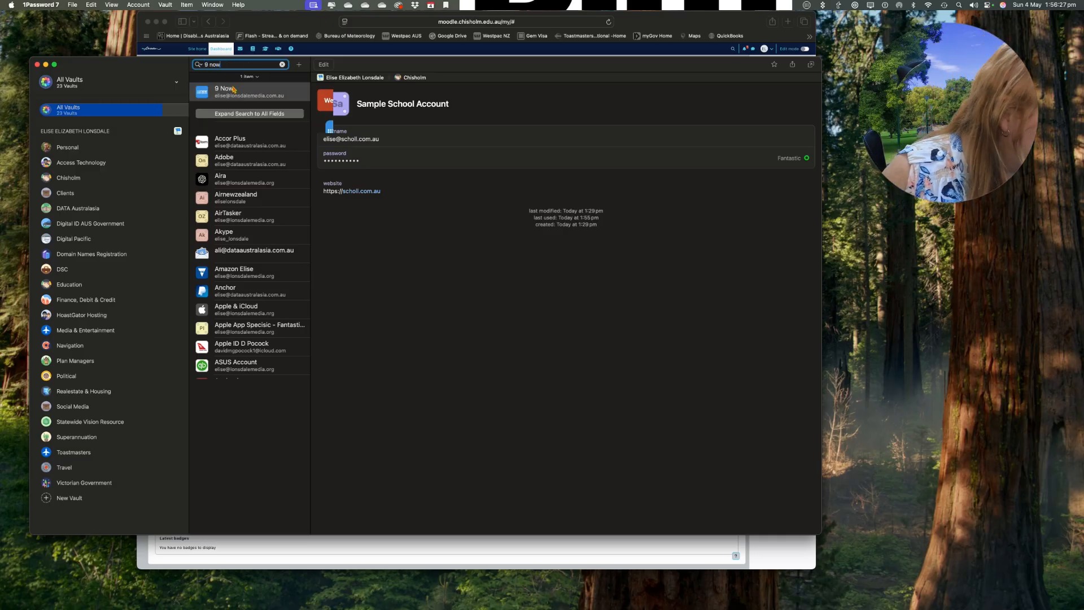
pyautogui.click(233, 91)
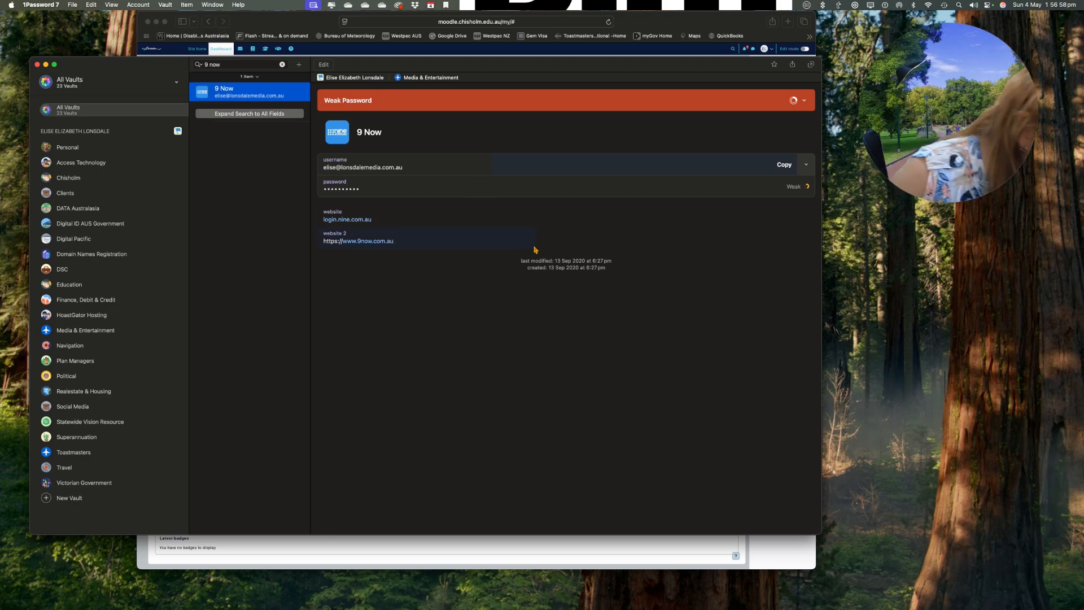
# Open 9Now from the saved login's second website, allow location access, and go to Log in.
pyautogui.moveTo(548, 246)
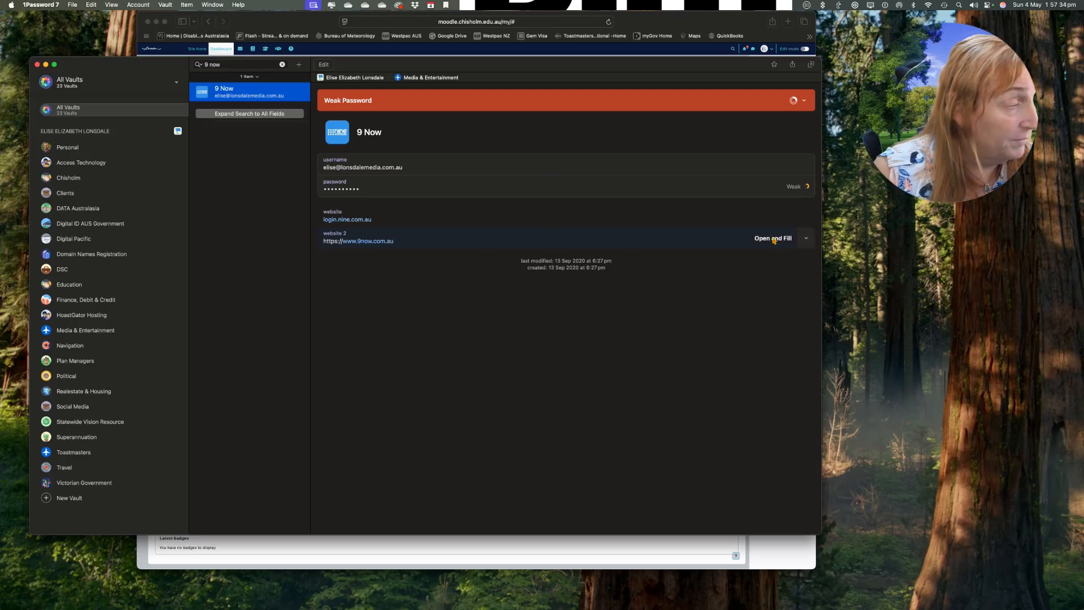
pyautogui.click(774, 238)
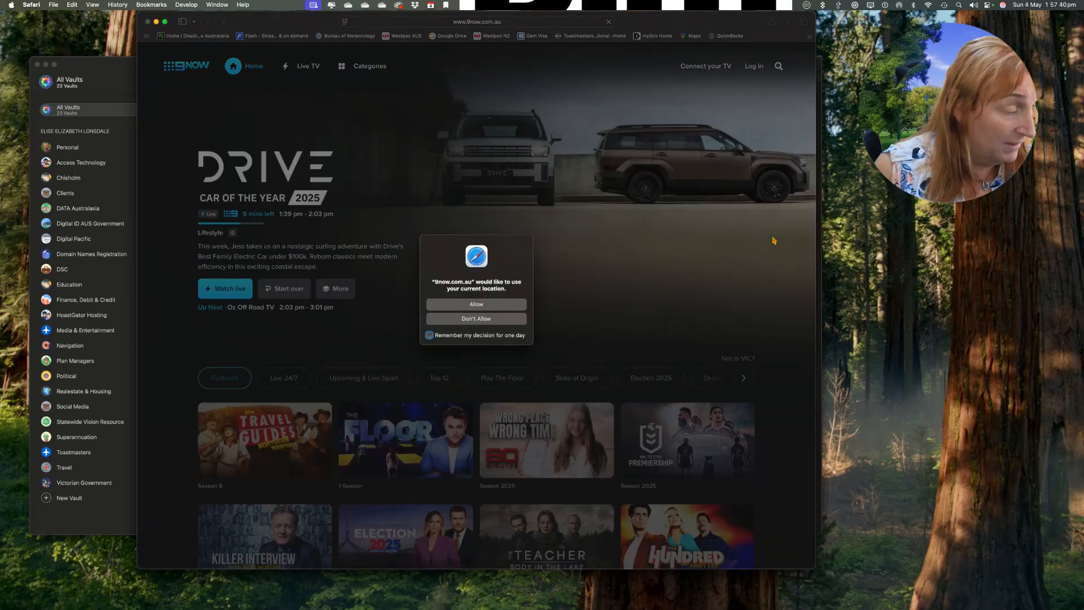
pyautogui.click(463, 309)
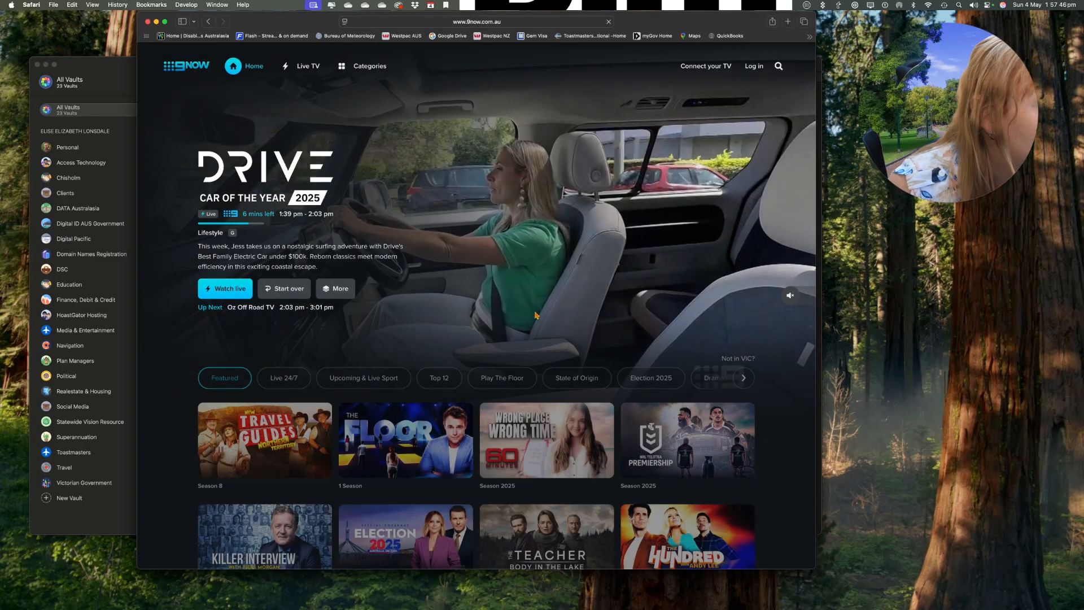
pyautogui.click(761, 68)
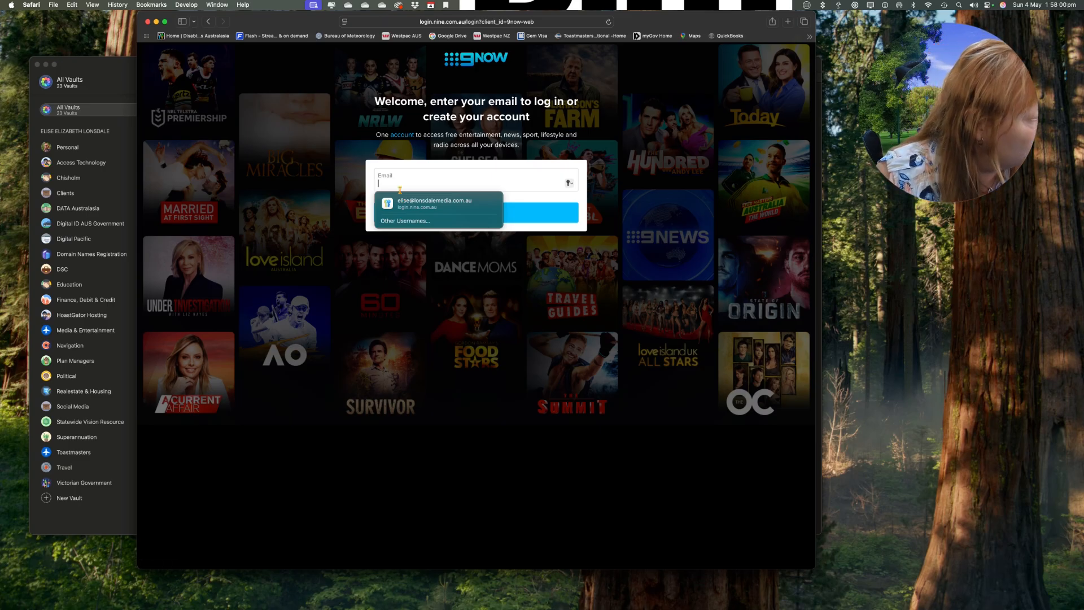
# Fill the 9Now email field with the username copied from the 9 Now item and continue.
pyautogui.press('super+Tab')
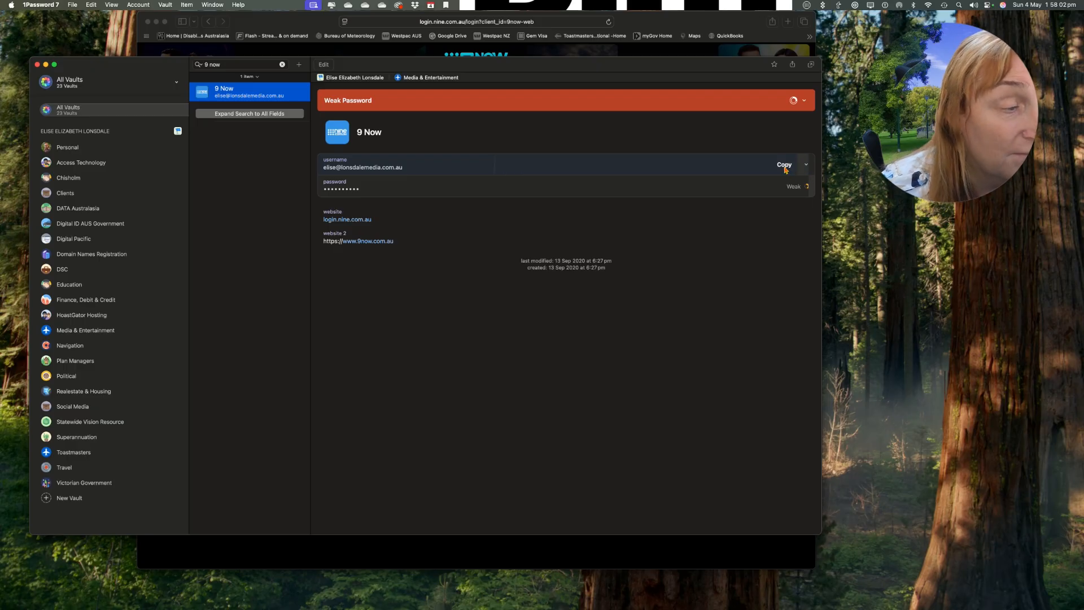
pyautogui.click(785, 165)
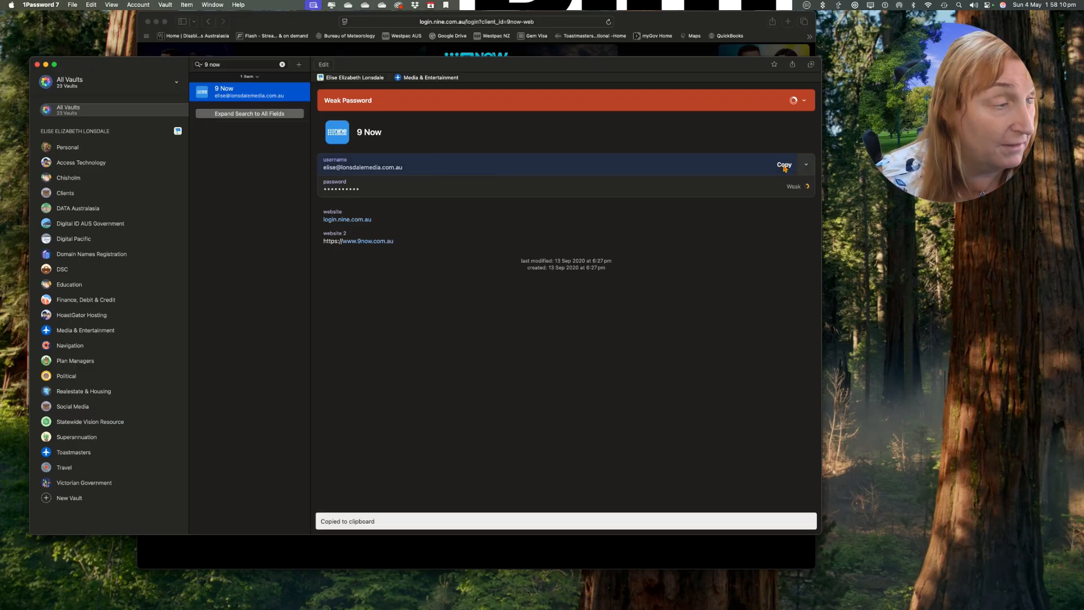
pyautogui.press('super+Tab')
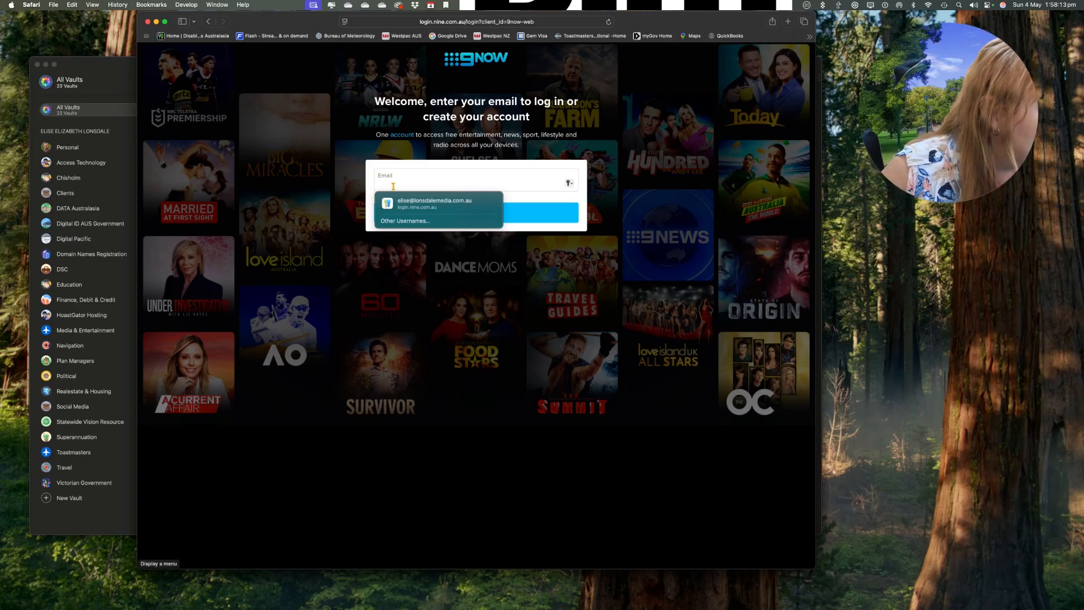
pyautogui.press('super+v')
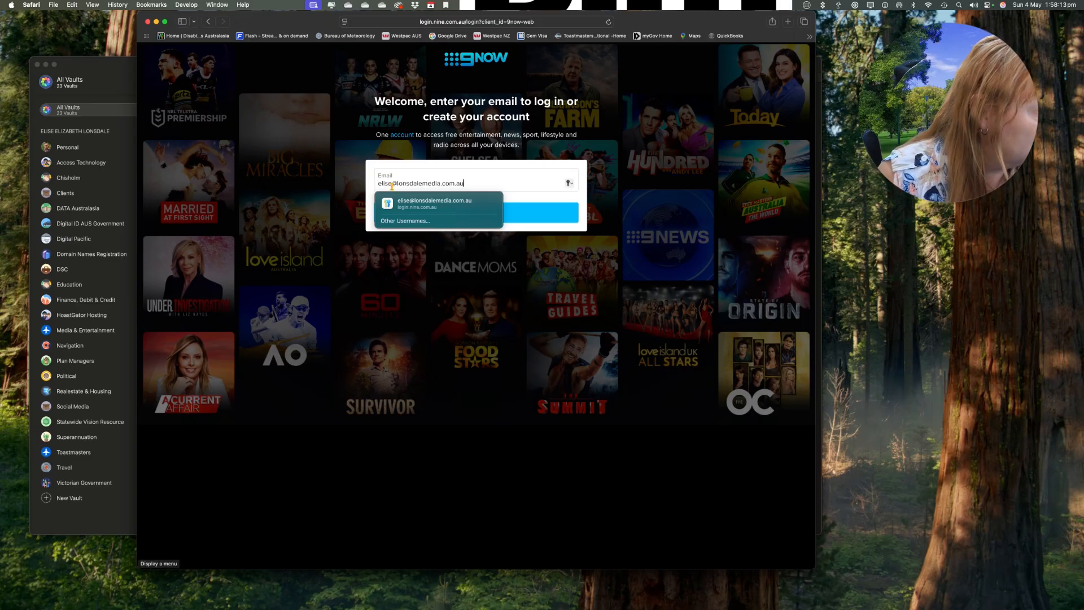
pyautogui.press('Escape')
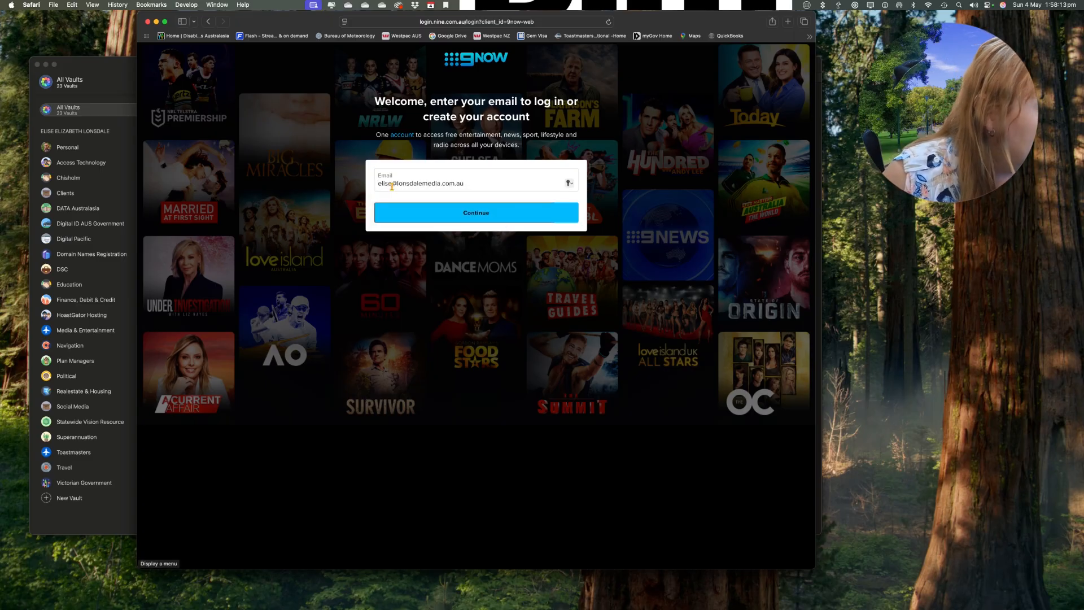
pyautogui.click(447, 222)
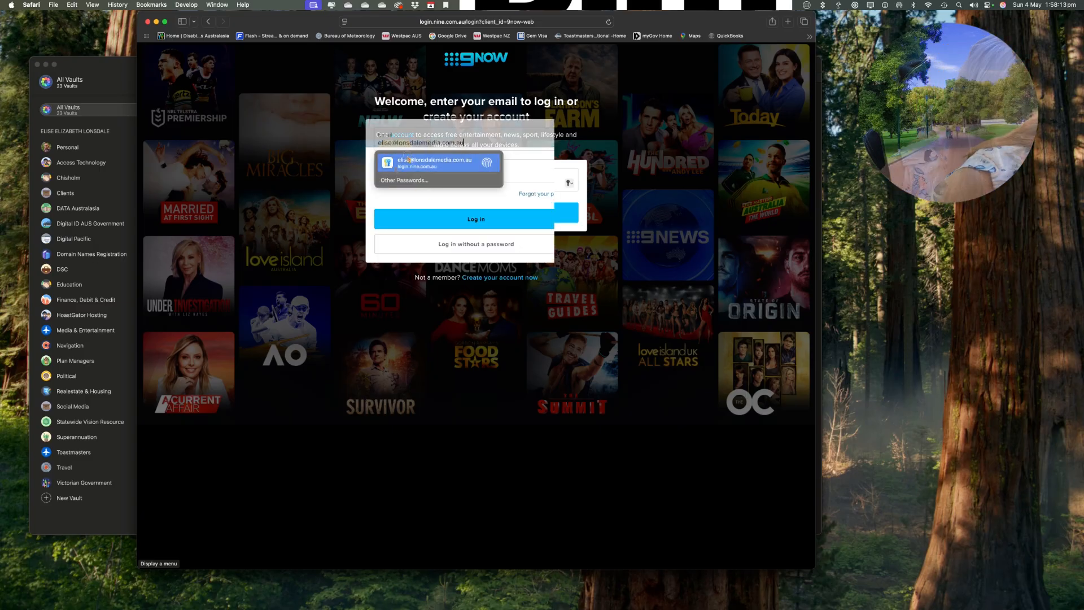
pyautogui.click(421, 162)
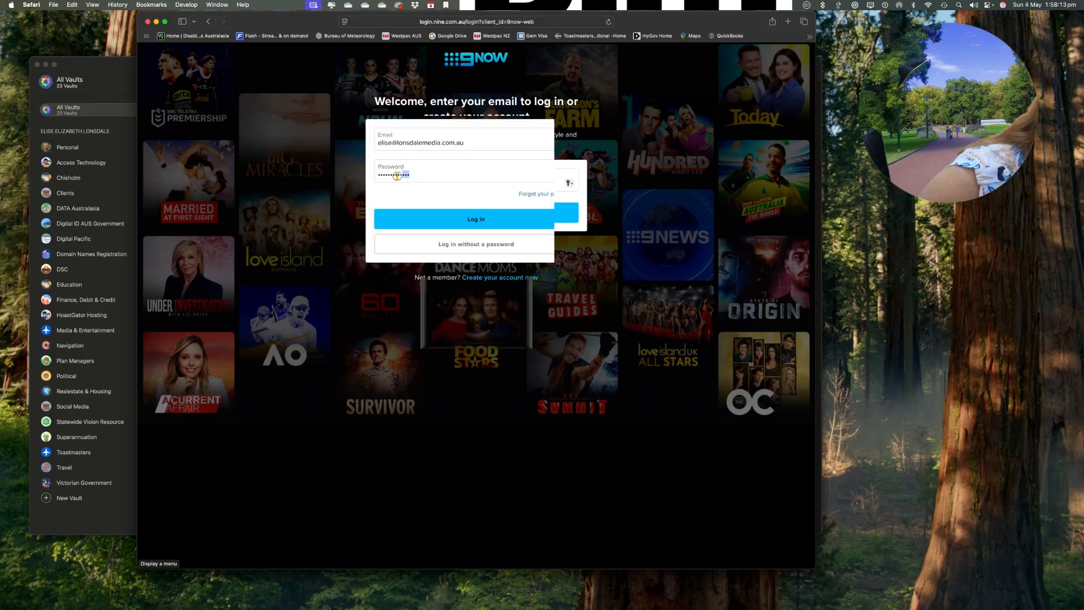
# Paste the saved 9 Now password into the password field and log in.
pyautogui.press('BackSpace')
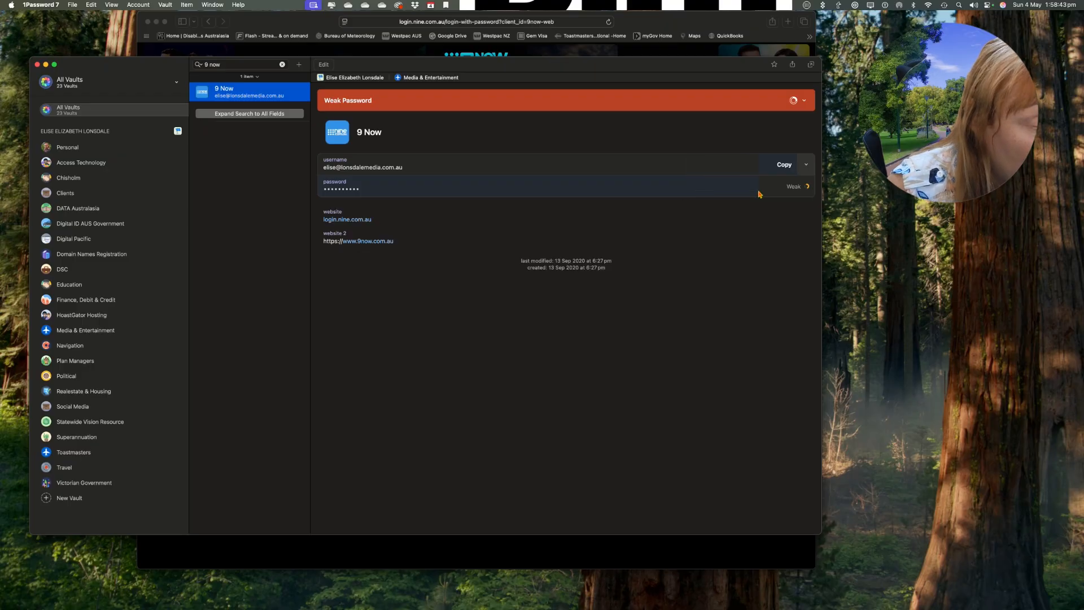
pyautogui.click(790, 190)
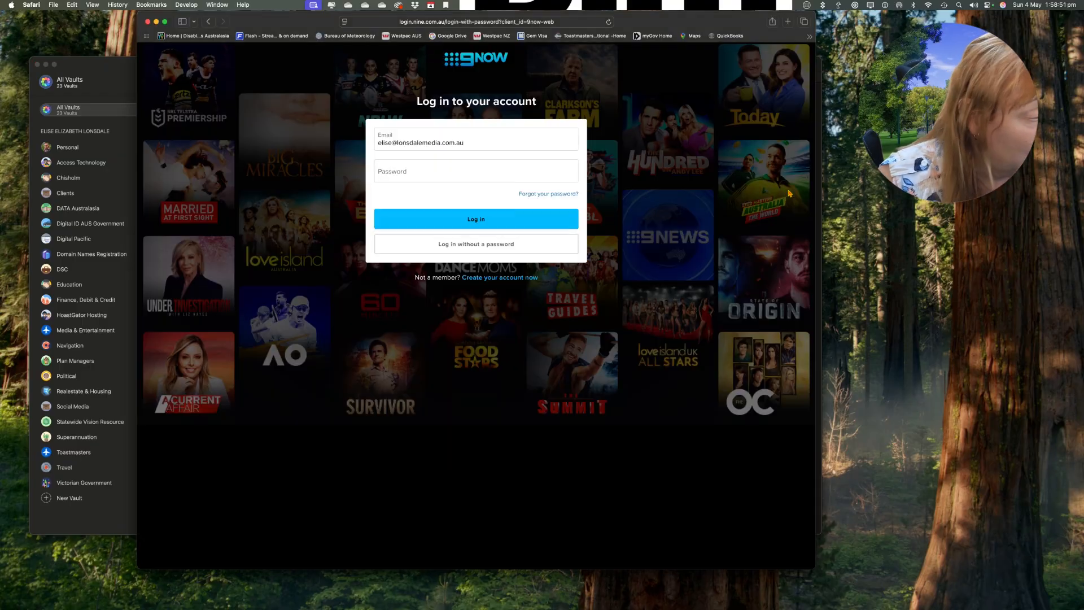
pyautogui.click(394, 172)
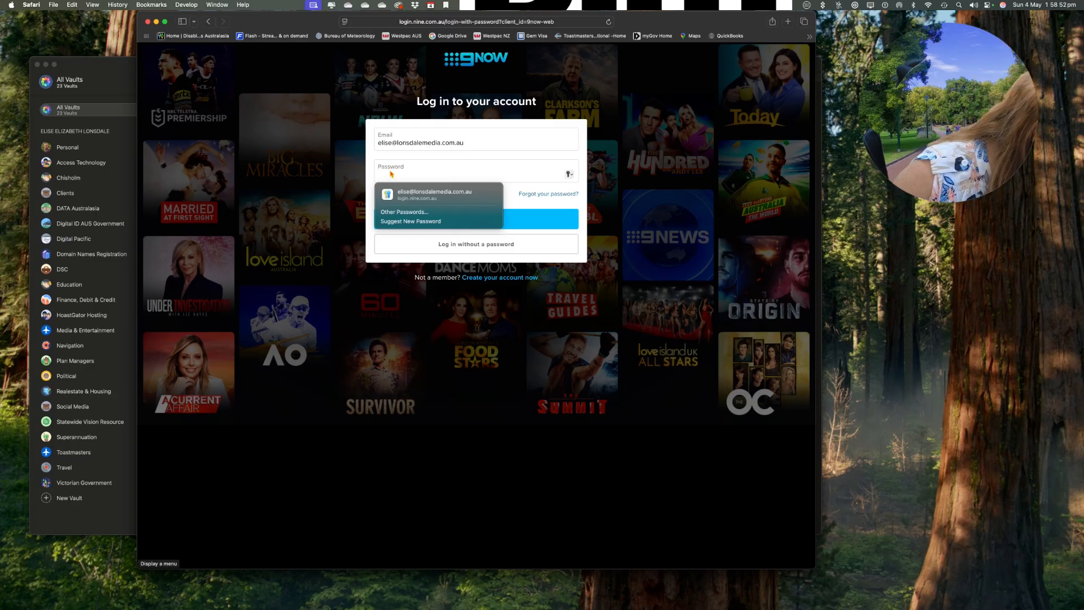
pyautogui.press('super+v')
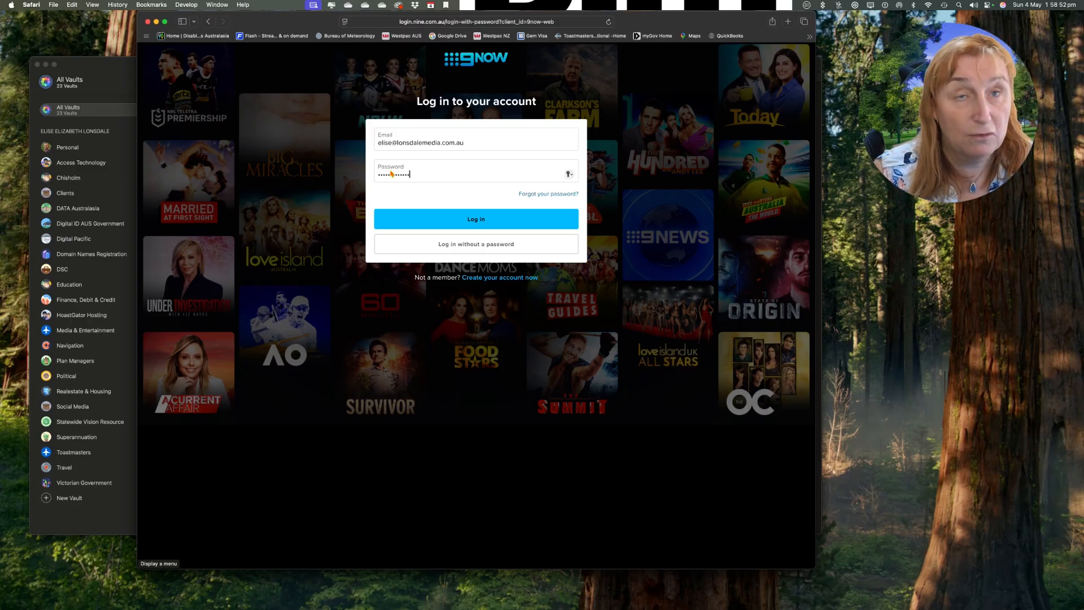
pyautogui.click(408, 216)
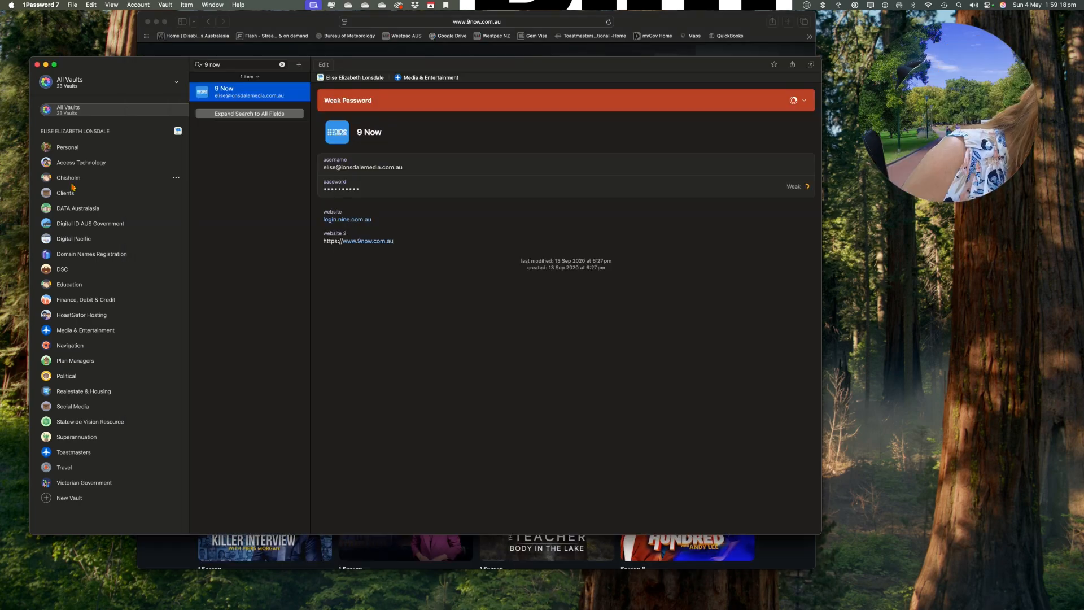
# Create a new Login item in the Chisholm vault.
pyautogui.click(69, 179)
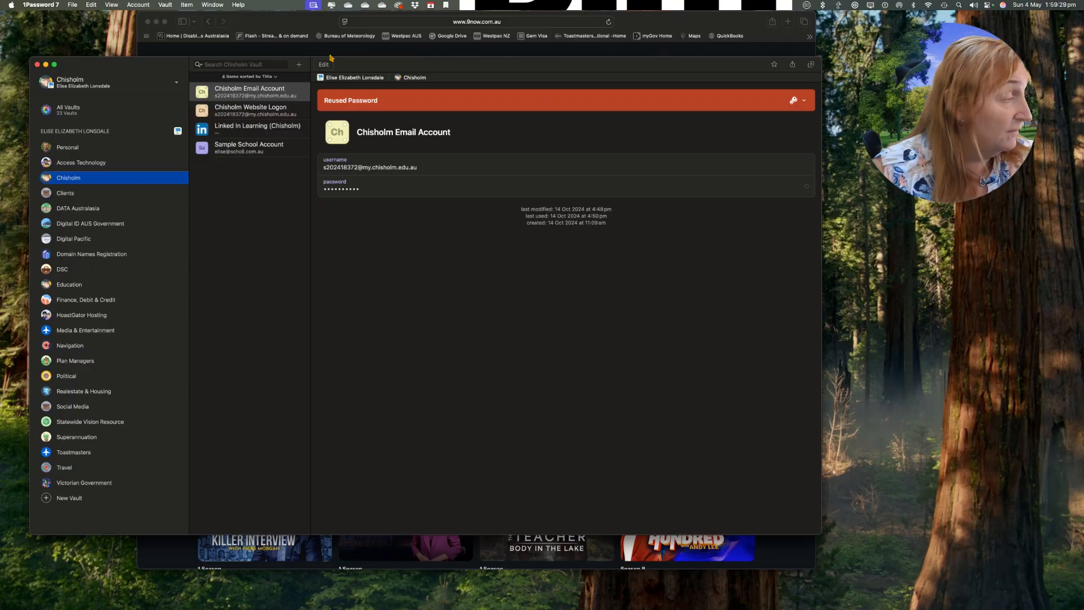
pyautogui.press('super+n')
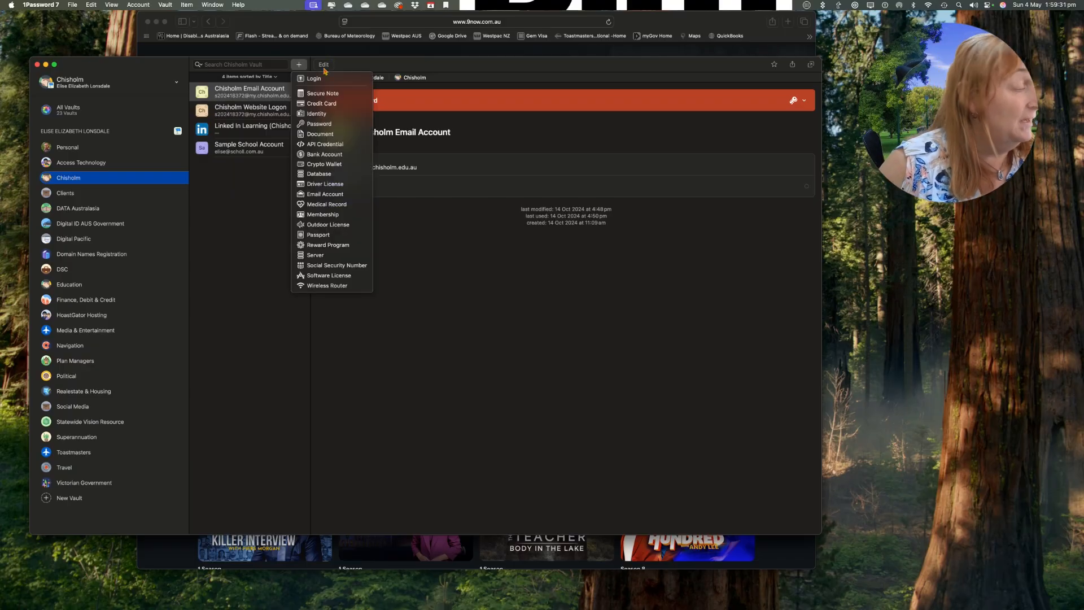
pyautogui.click(320, 82)
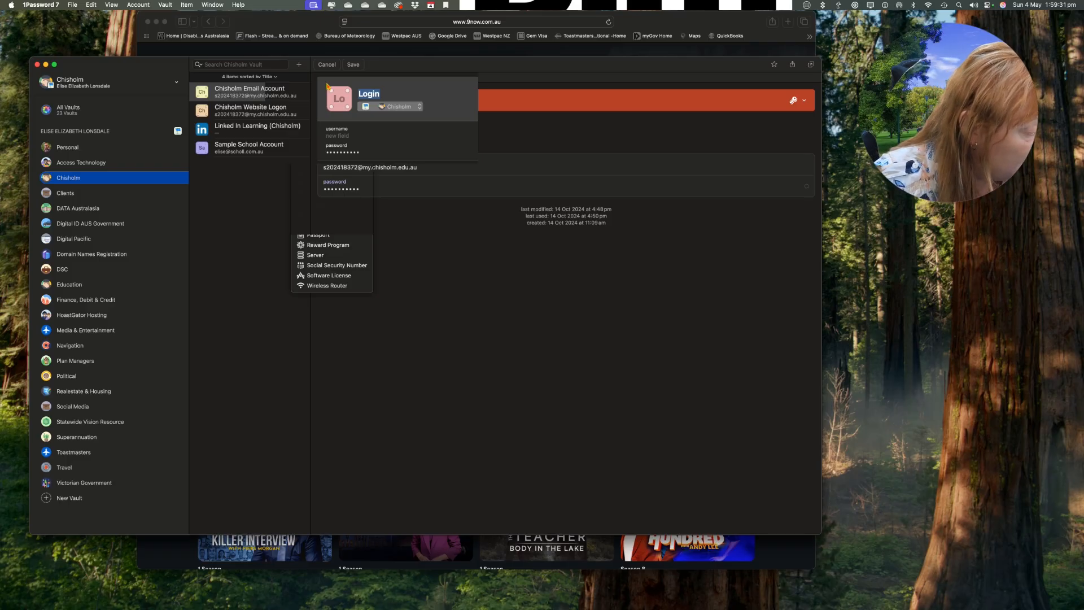
# Title the new login 'School Test' and enter the school e-mail address as its username.
pyautogui.write('S')
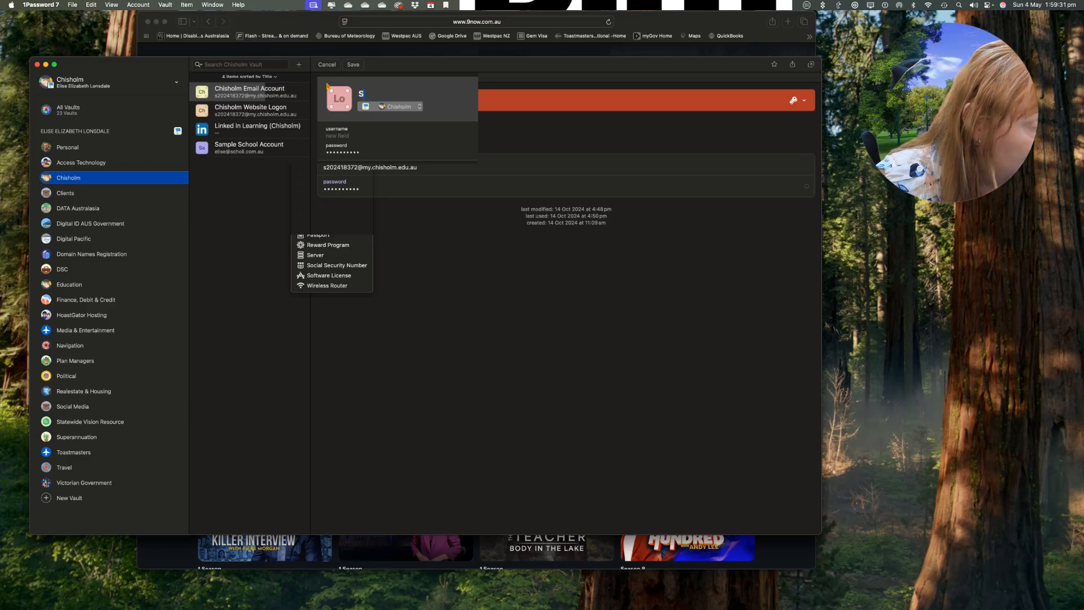
pyautogui.write('chool Test')
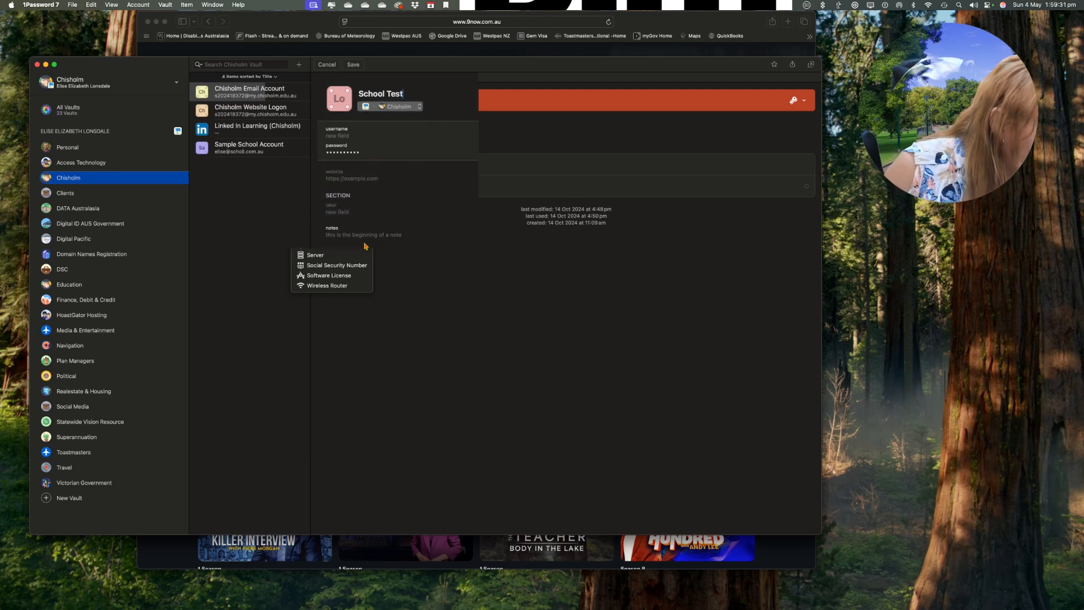
pyautogui.click(355, 138)
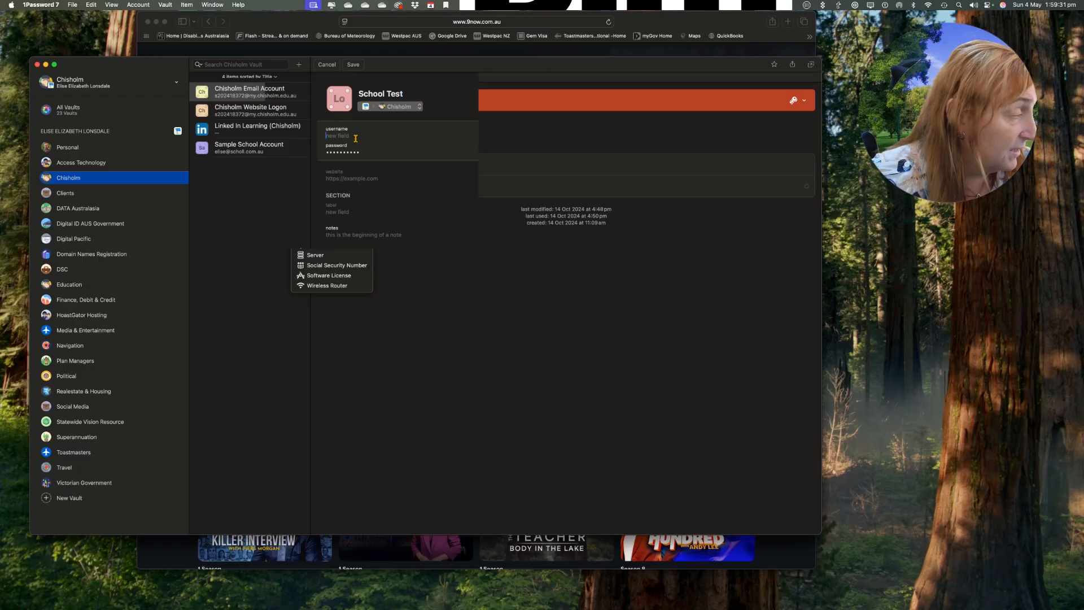
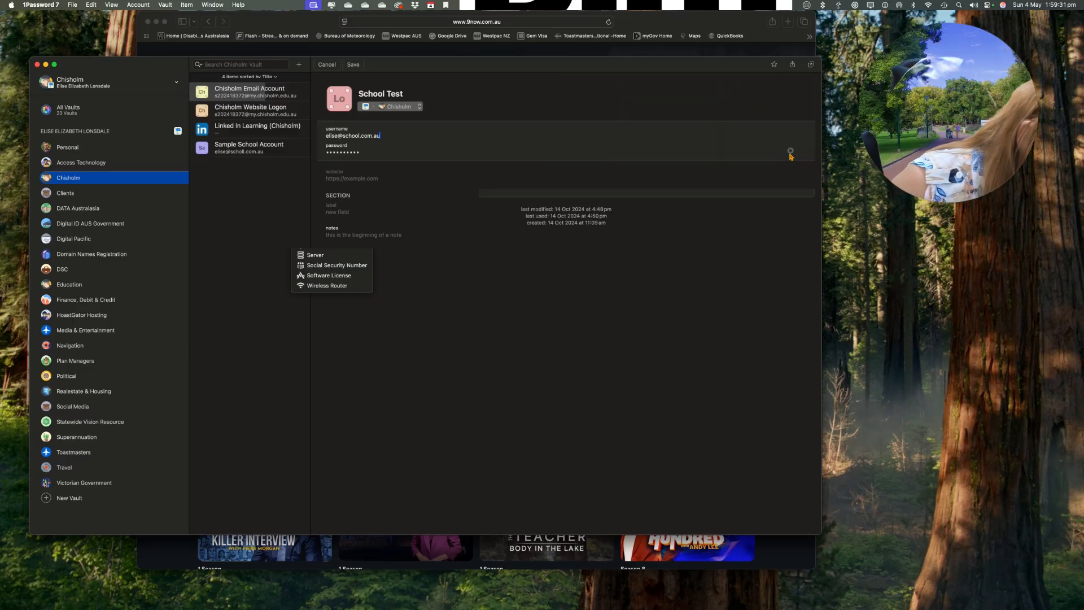
pyautogui.click(790, 151)
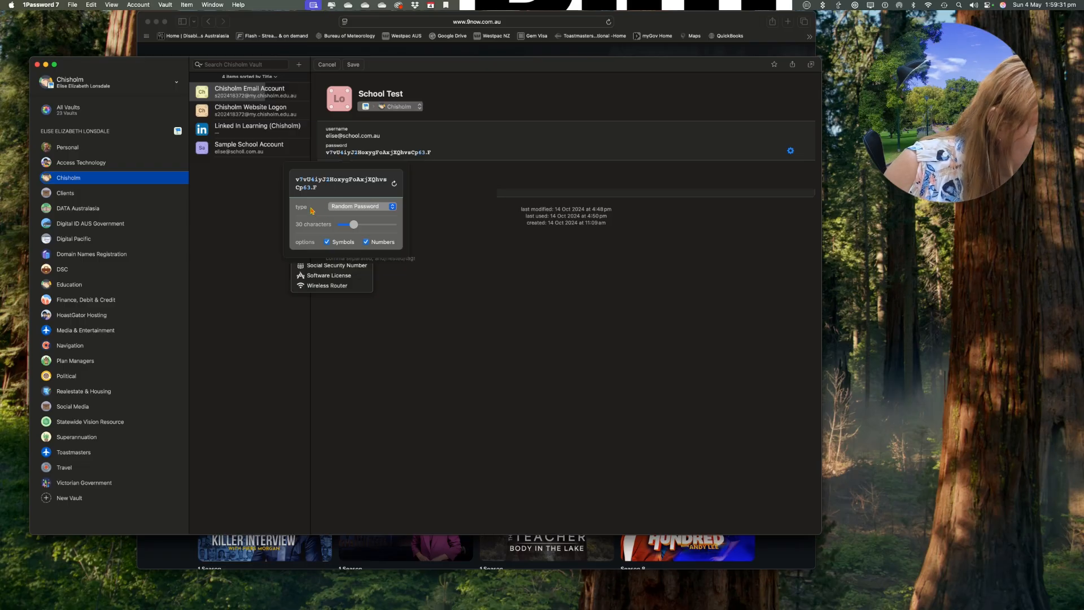
pyautogui.click(430, 191)
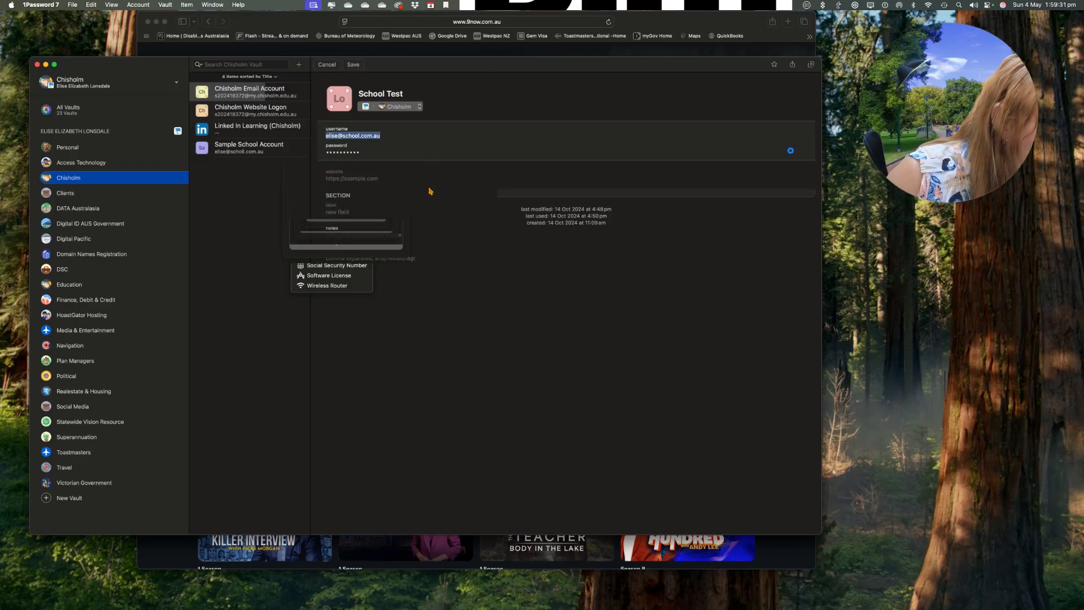
pyautogui.click(376, 176)
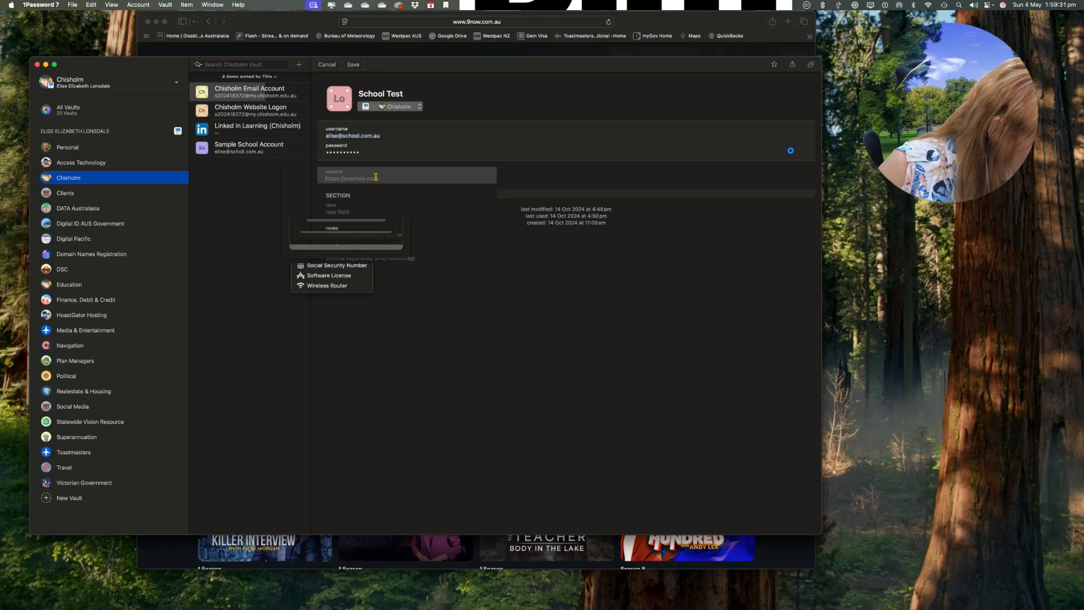
pyautogui.write('https://scho')
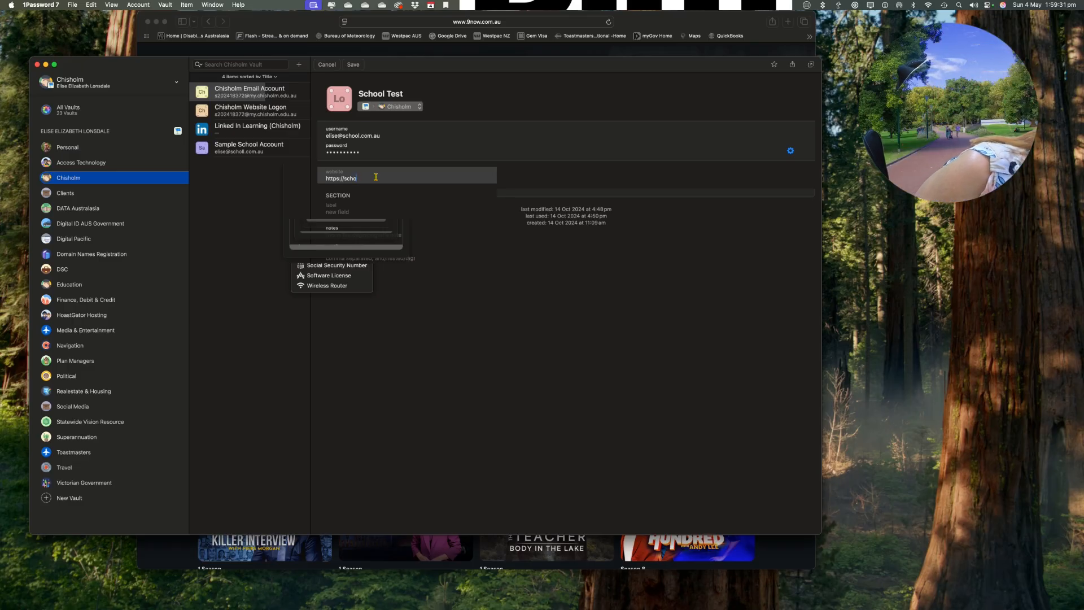
pyautogui.write('ol.com.au')
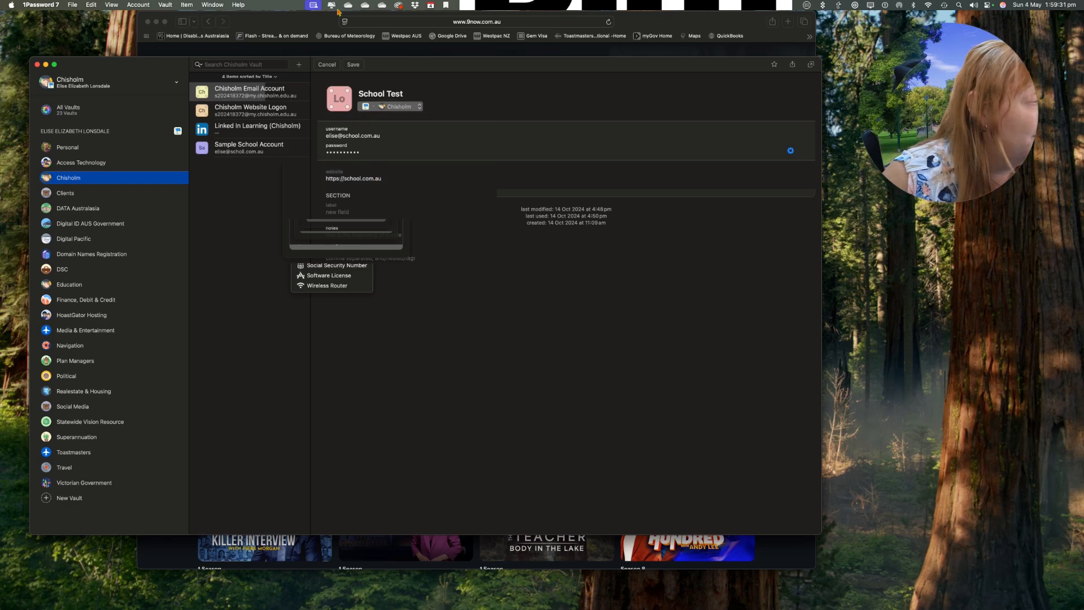
pyautogui.click(351, 64)
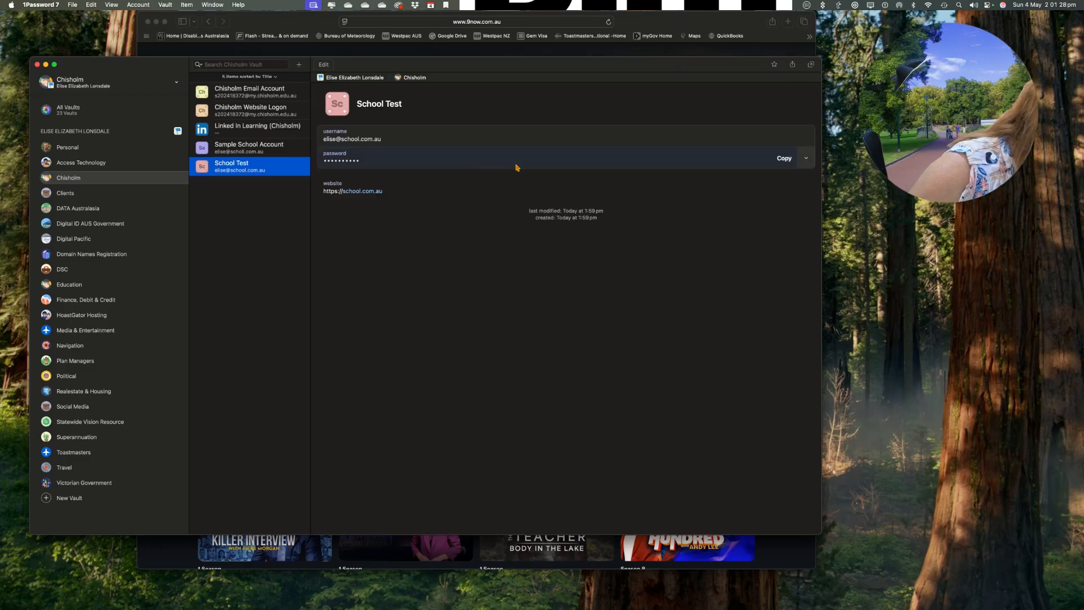
# Open the options menu beside Copy on the School Test password row.
pyautogui.moveTo(782, 161)
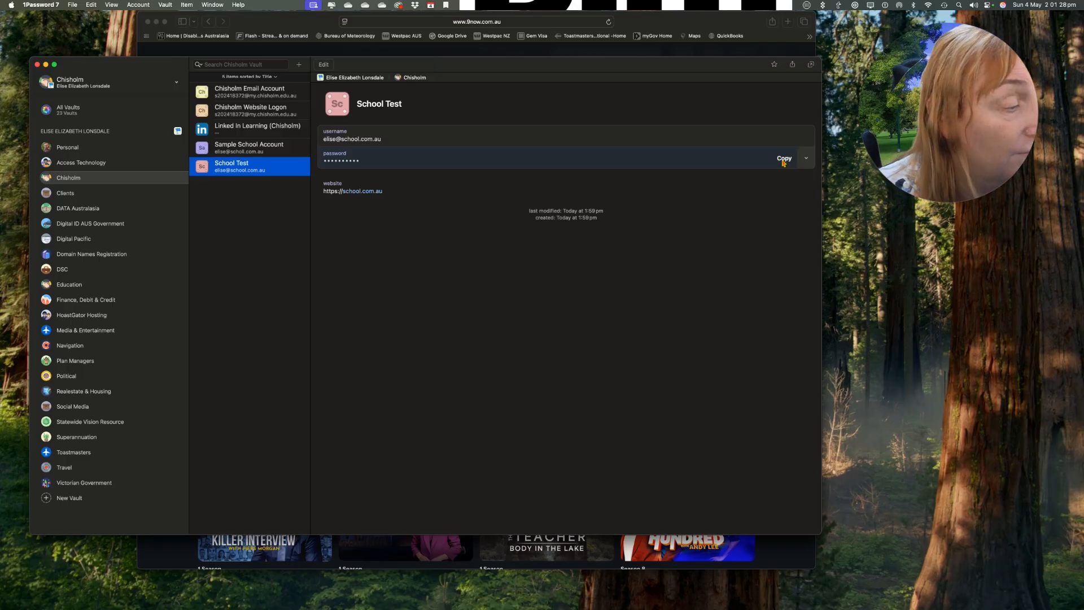
pyautogui.click(806, 161)
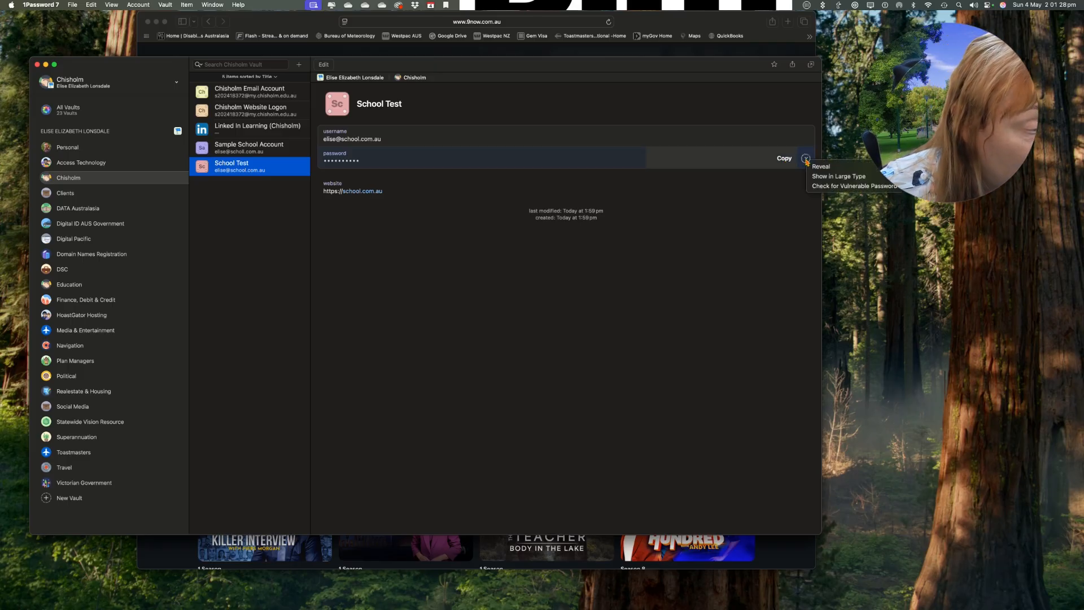
# Reveal the School Test password and show it in Large Type, each character numbered by position.
pyautogui.click(816, 167)
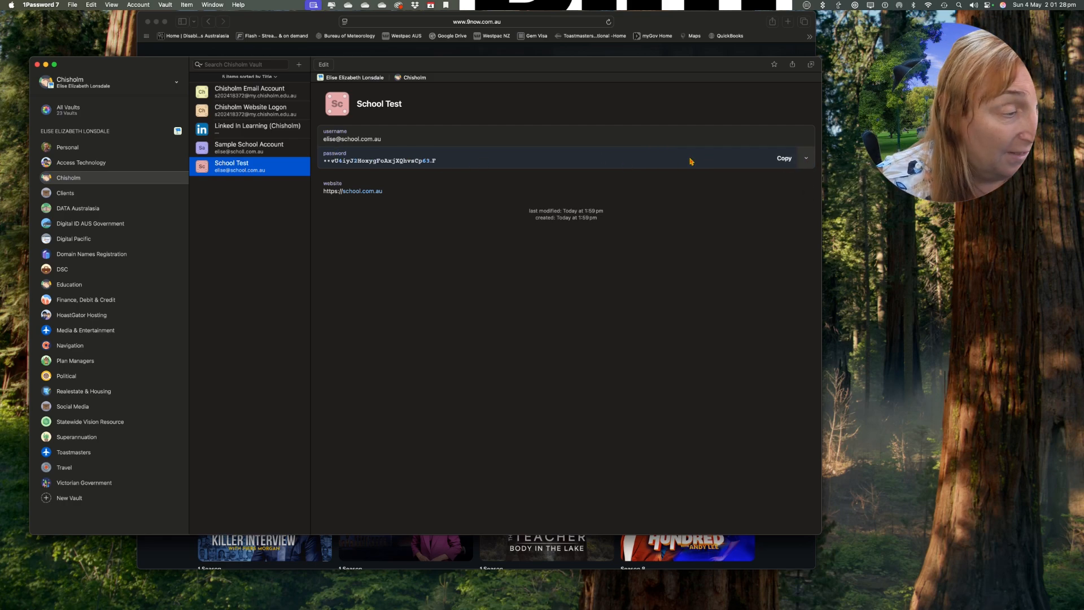
pyautogui.click(808, 160)
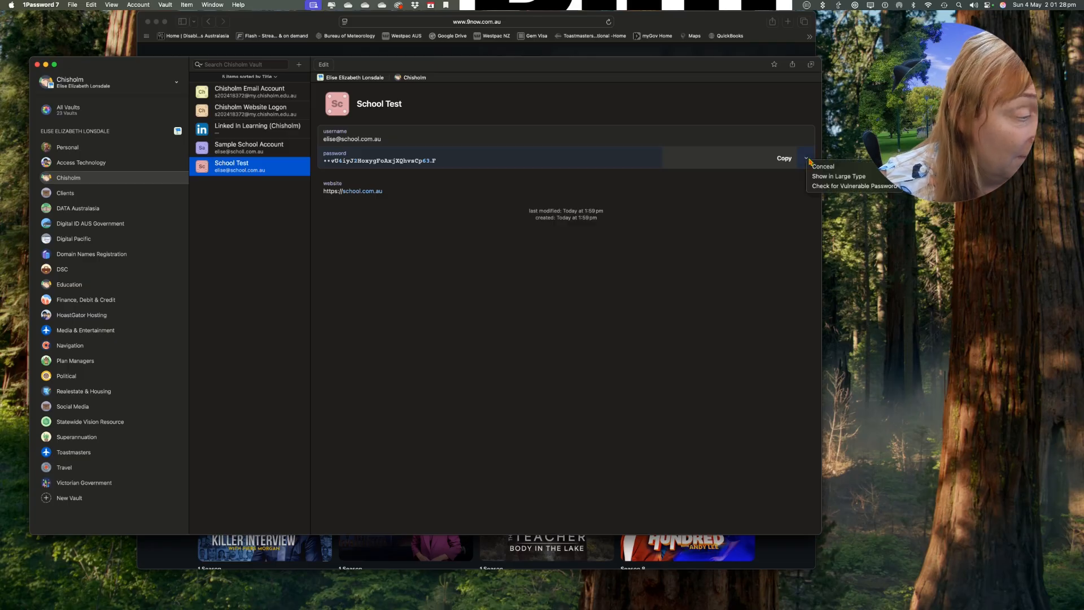
pyautogui.click(815, 175)
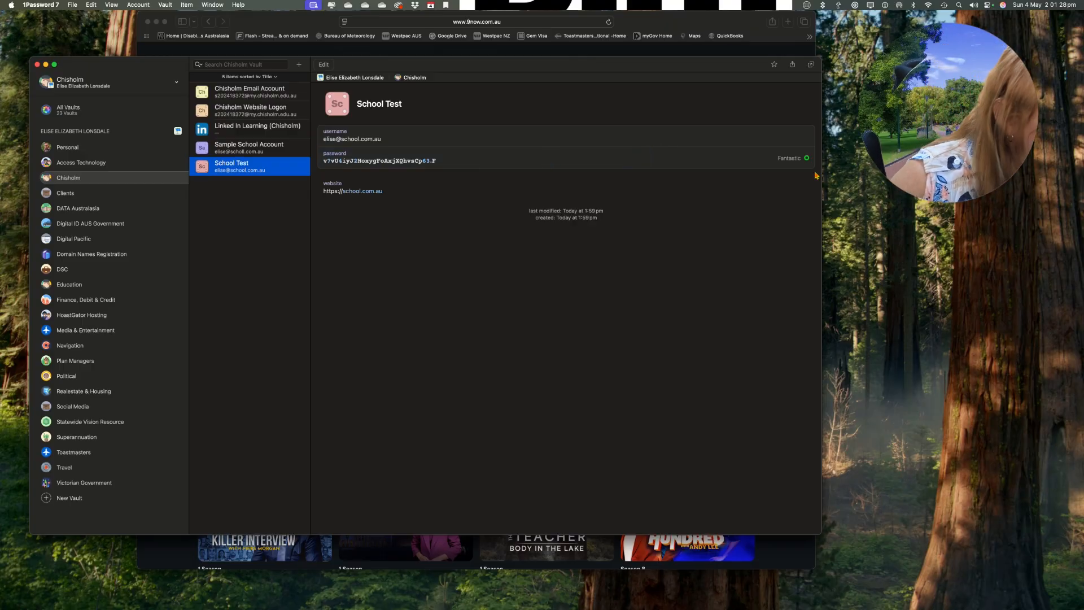
pyautogui.click(806, 159)
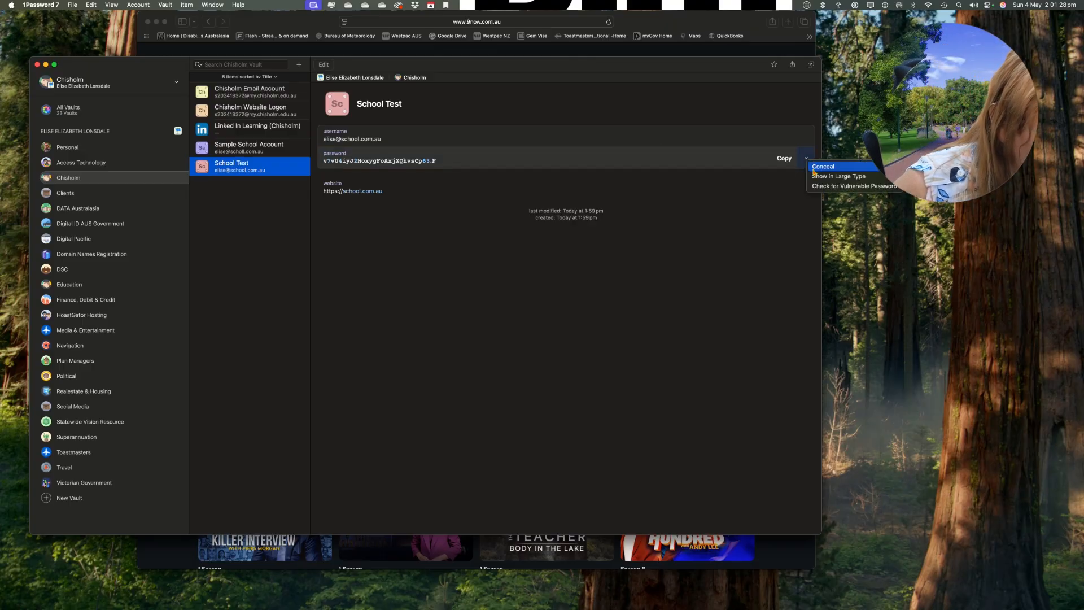
pyautogui.click(816, 176)
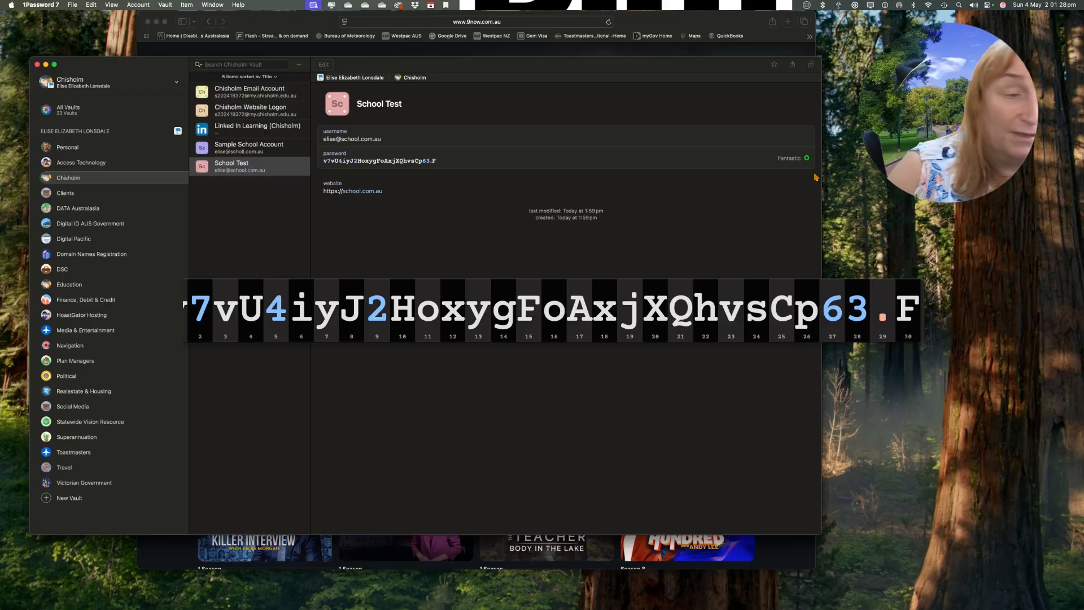